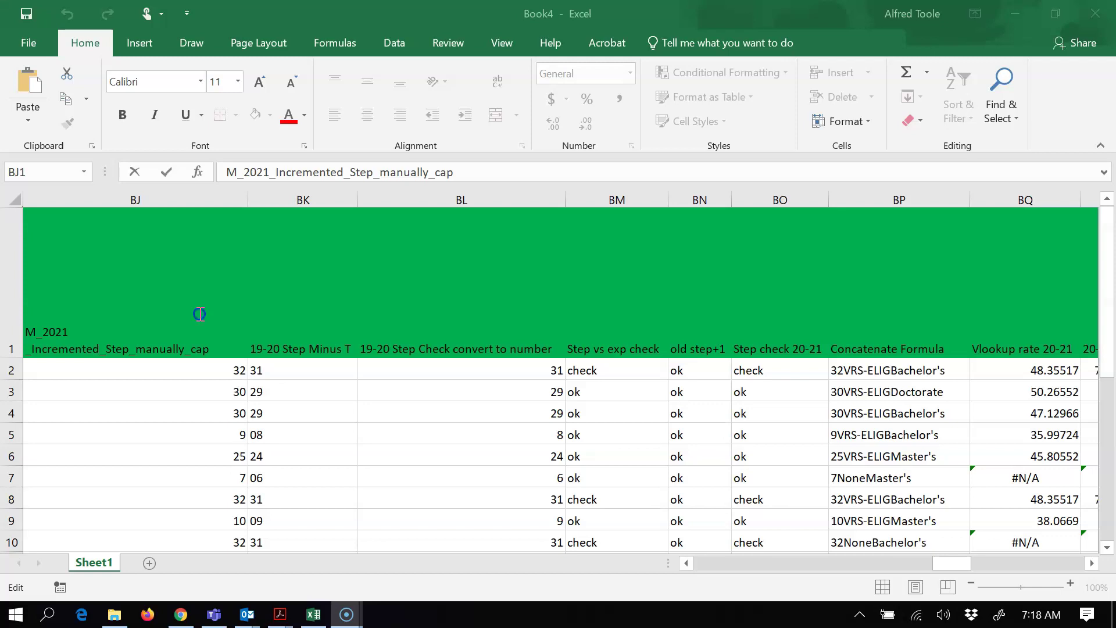
- Edit the BJ1 header so M_2021_Incremented_Step_manually_cap fits on a single line
{"action": "double_click", "coordinate": [200, 314]}
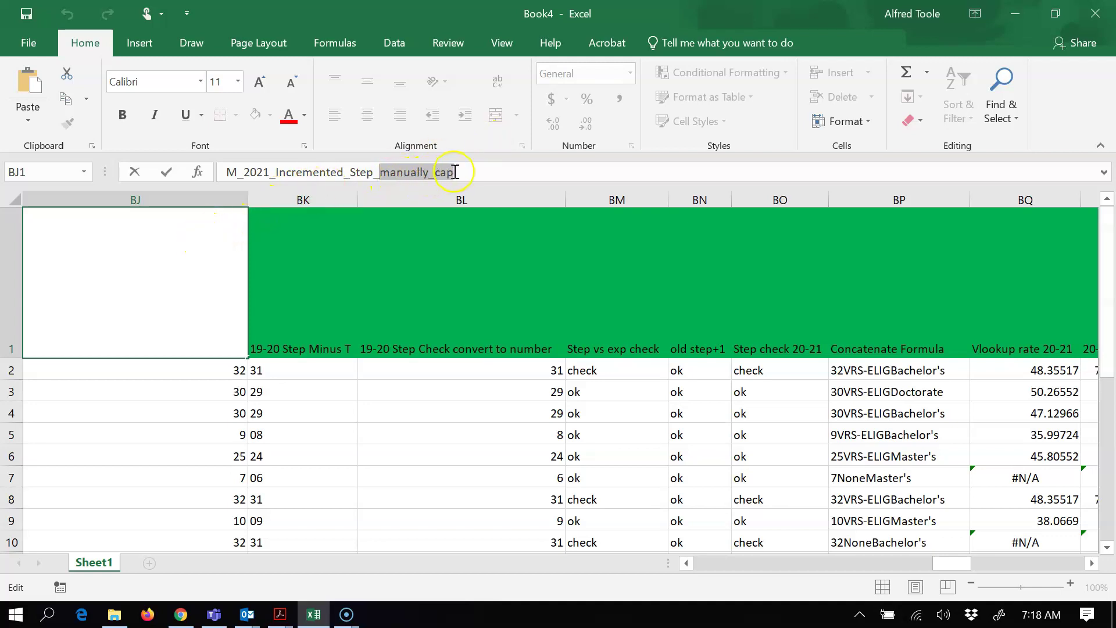
{"action": "left_click", "coordinate": [413, 212]}
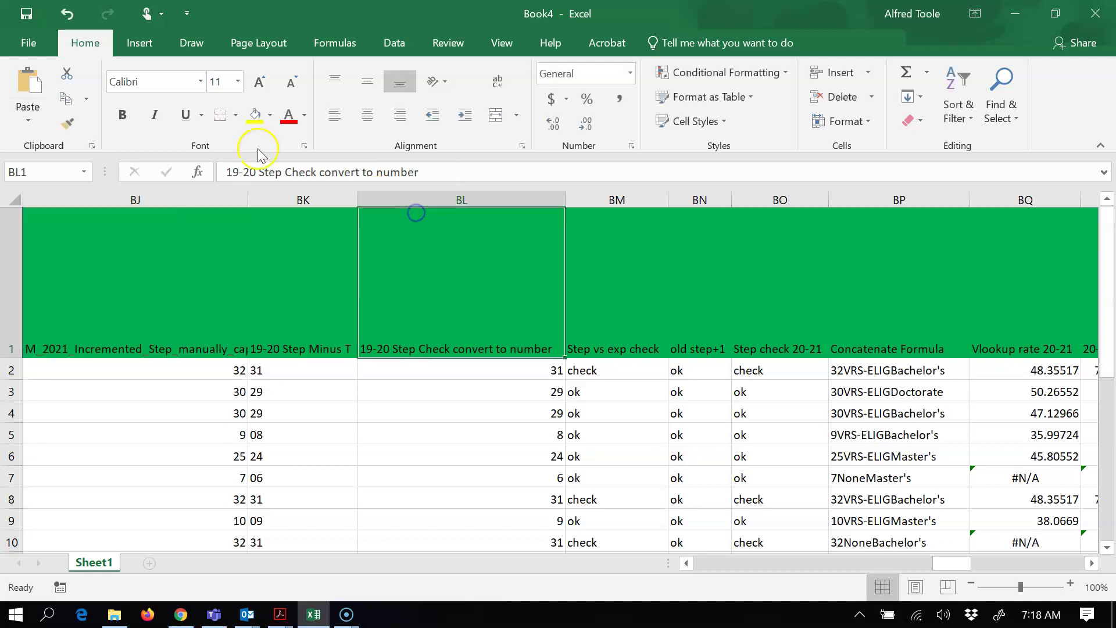
- Save as Book4 in CSV (Comma delimited) format, replace the existing Book4.csv, and dismiss the data-loss bar
{"action": "left_click", "coordinate": [30, 43]}
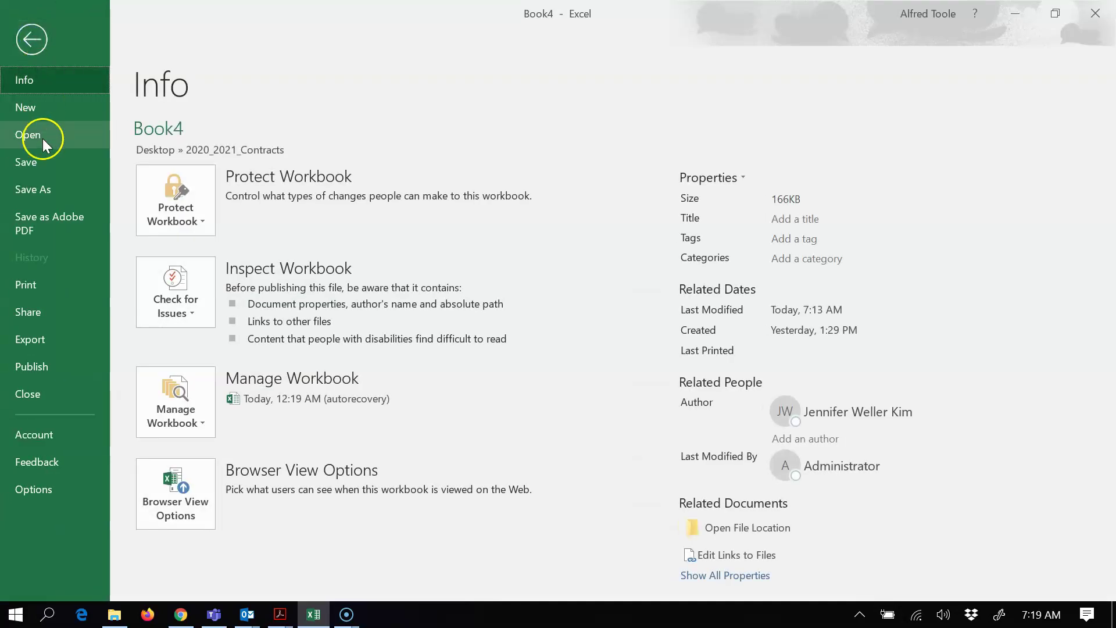
{"action": "left_click", "coordinate": [60, 194]}
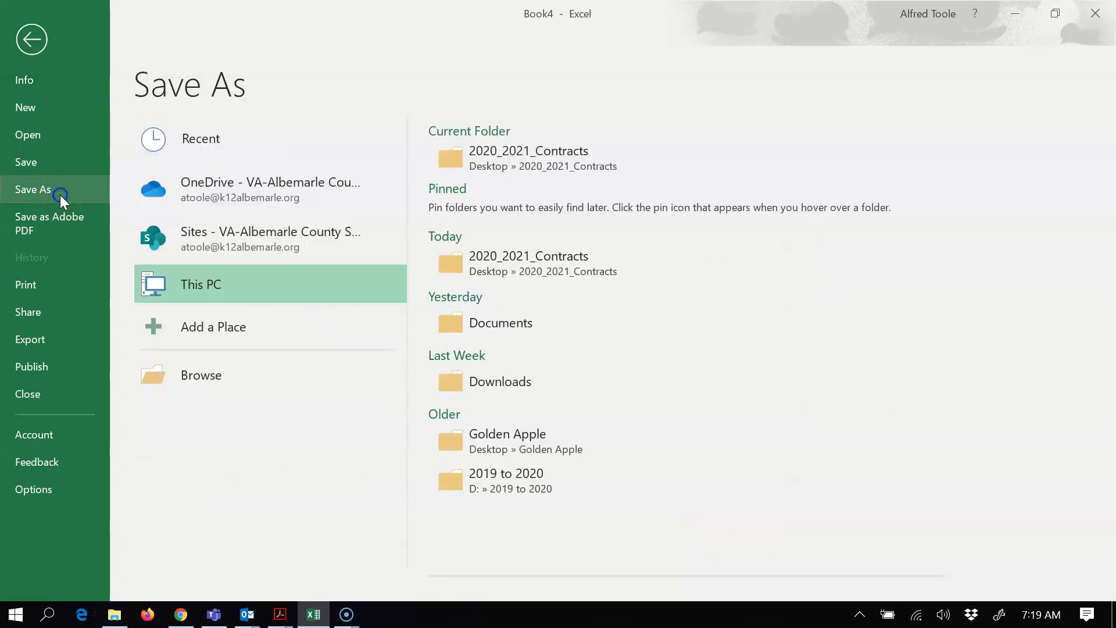
{"action": "left_click", "coordinate": [243, 388]}
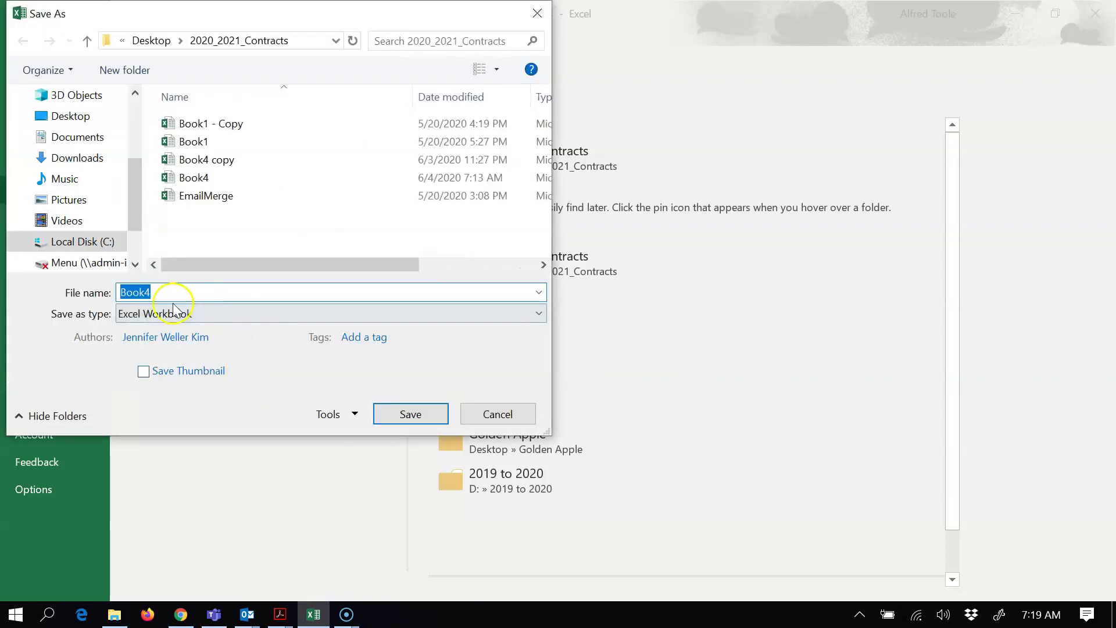
{"action": "left_click", "coordinate": [150, 317]}
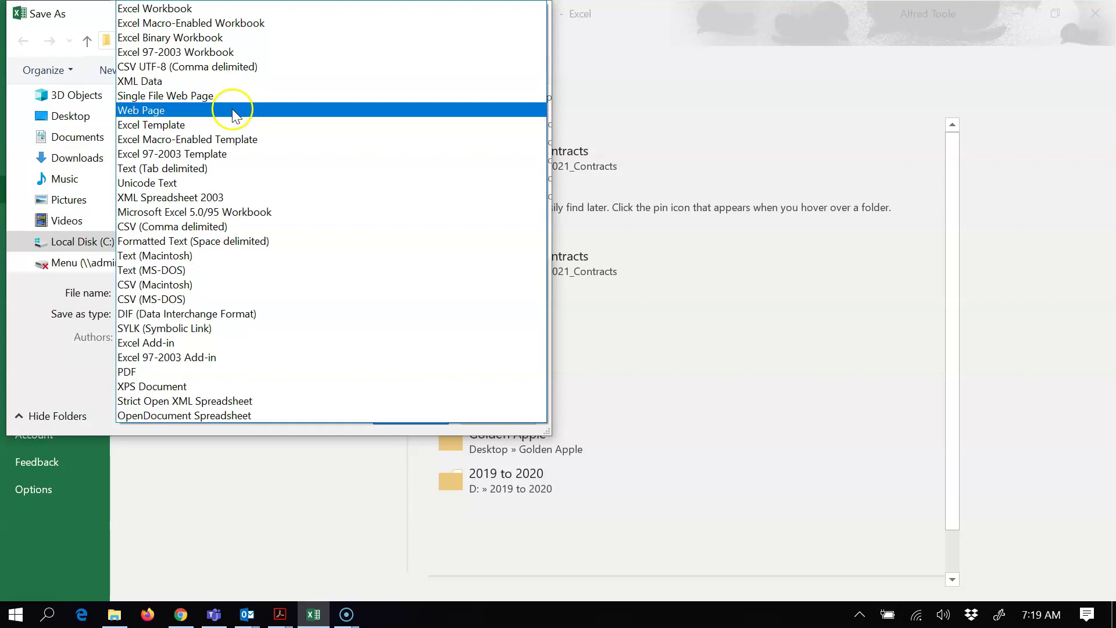
{"action": "left_click", "coordinate": [241, 228]}
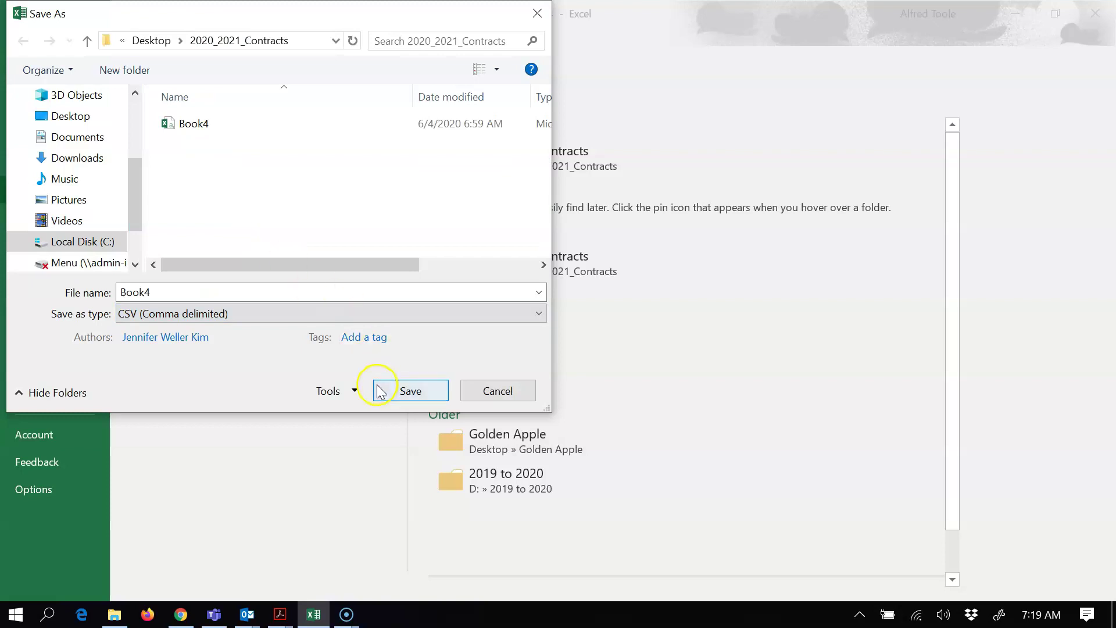
{"action": "left_click", "coordinate": [396, 391]}
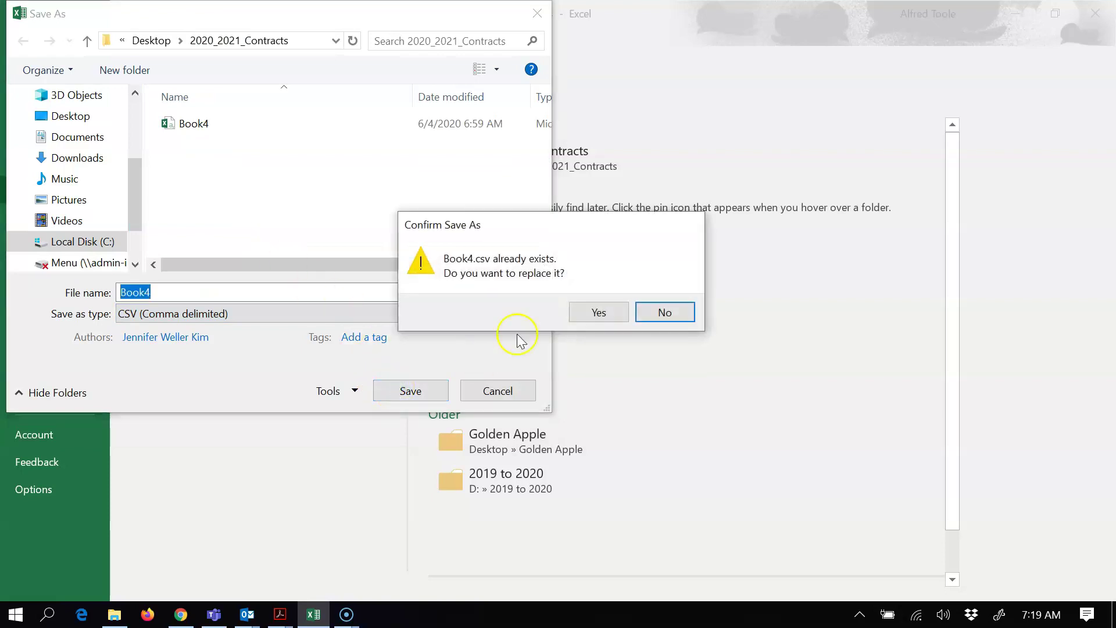
{"action": "left_click", "coordinate": [600, 314]}
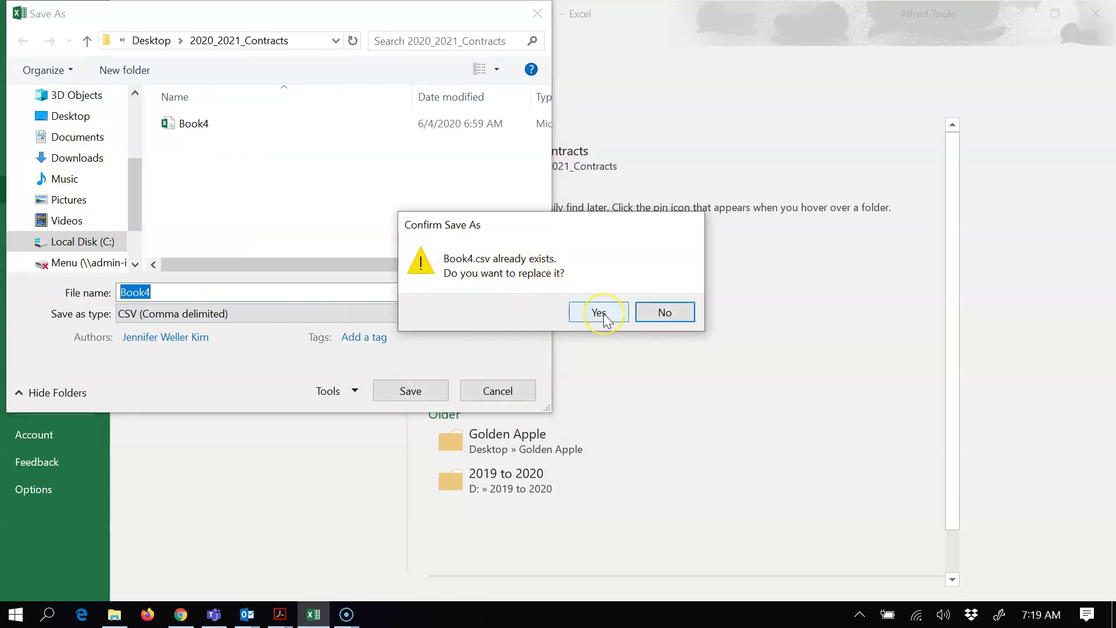
{"action": "left_click", "coordinate": [599, 313]}
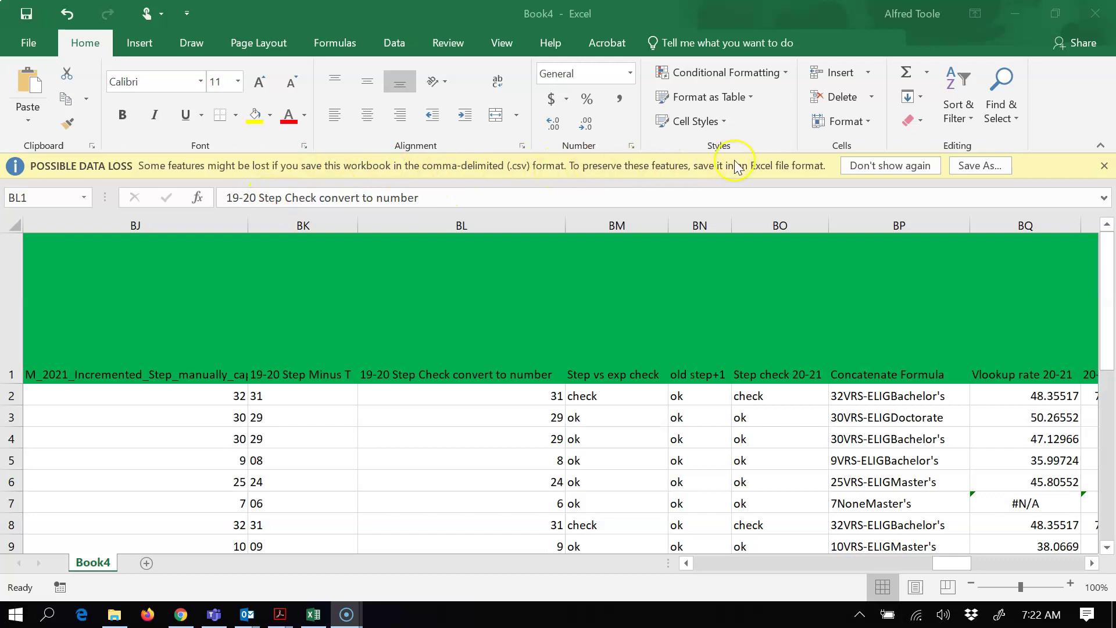
{"action": "left_click", "coordinate": [1103, 165]}
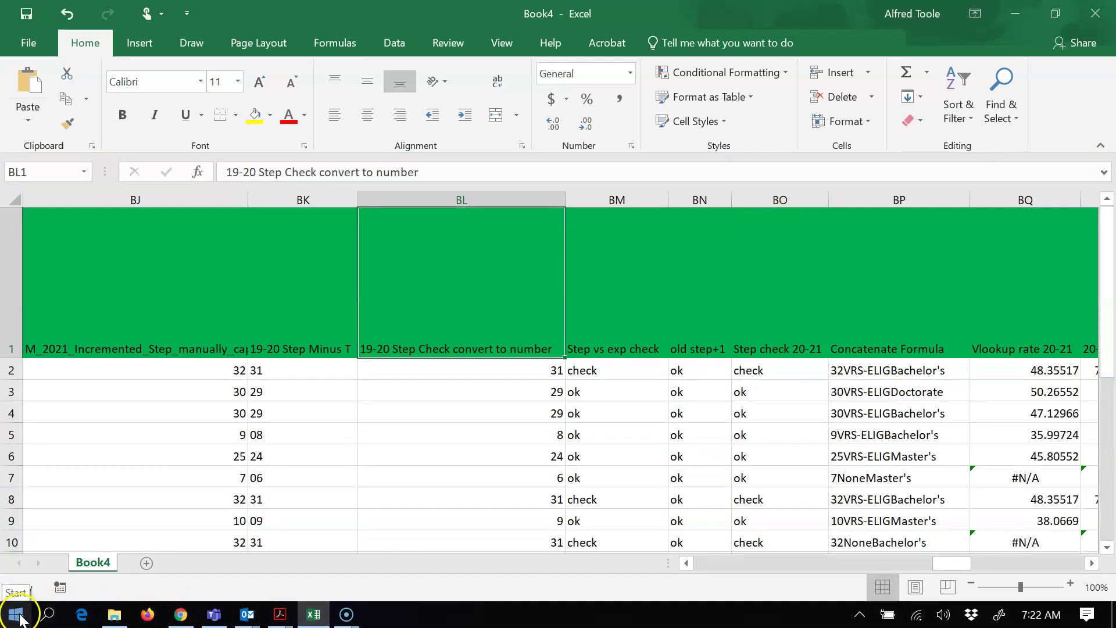
- Search for 'word' from the taskbar and launch the Word desktop app
{"action": "left_click", "coordinate": [48, 614]}
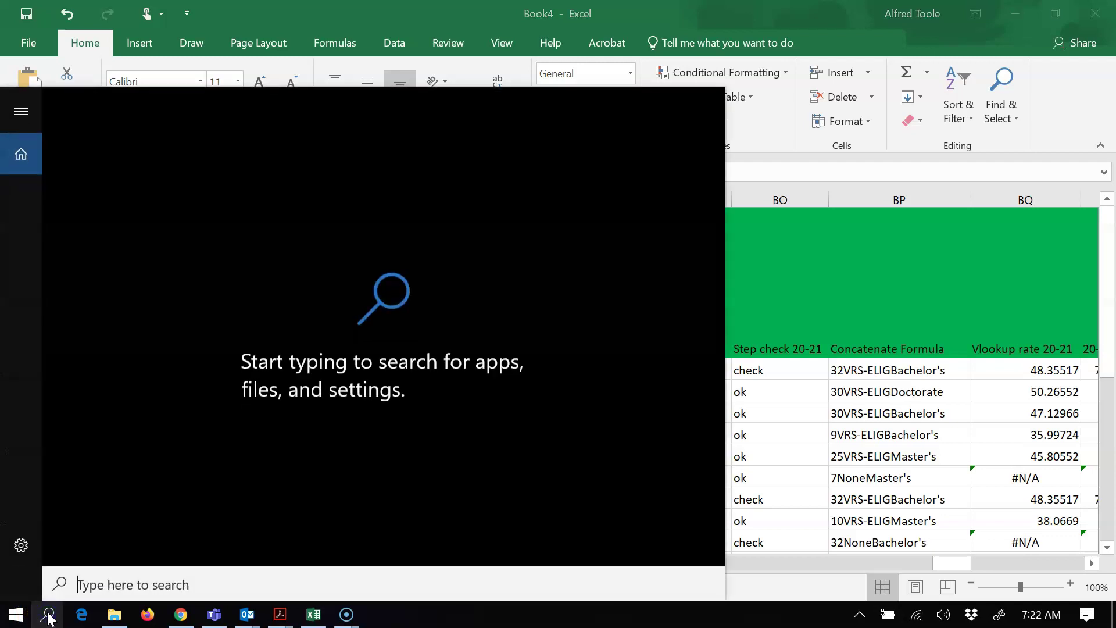
{"action": "type", "text": "word"}
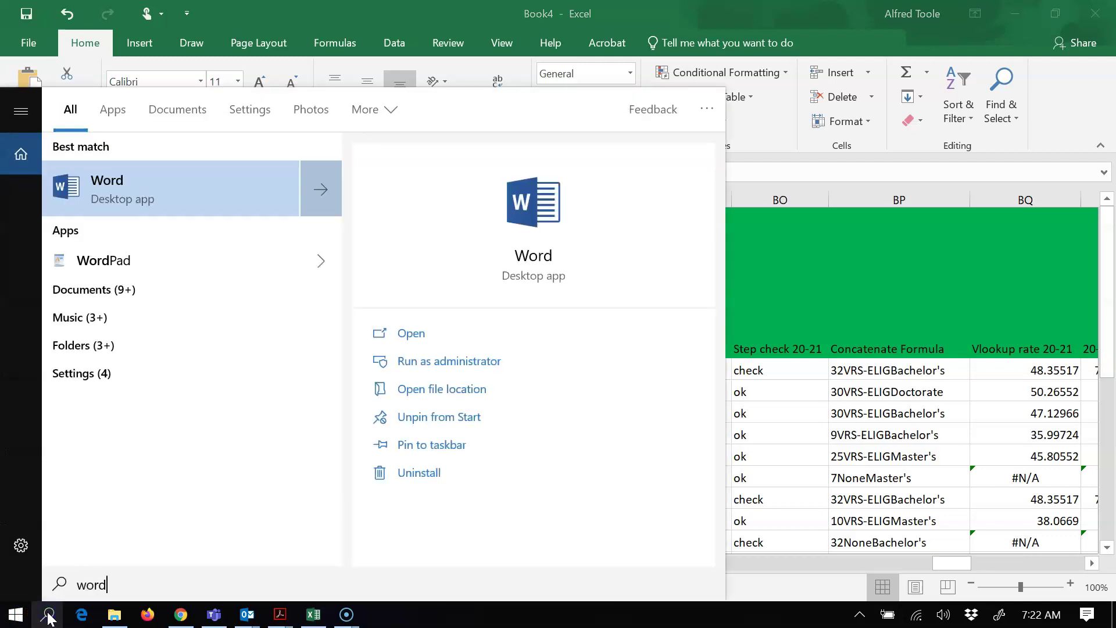
{"action": "left_click", "coordinate": [418, 336]}
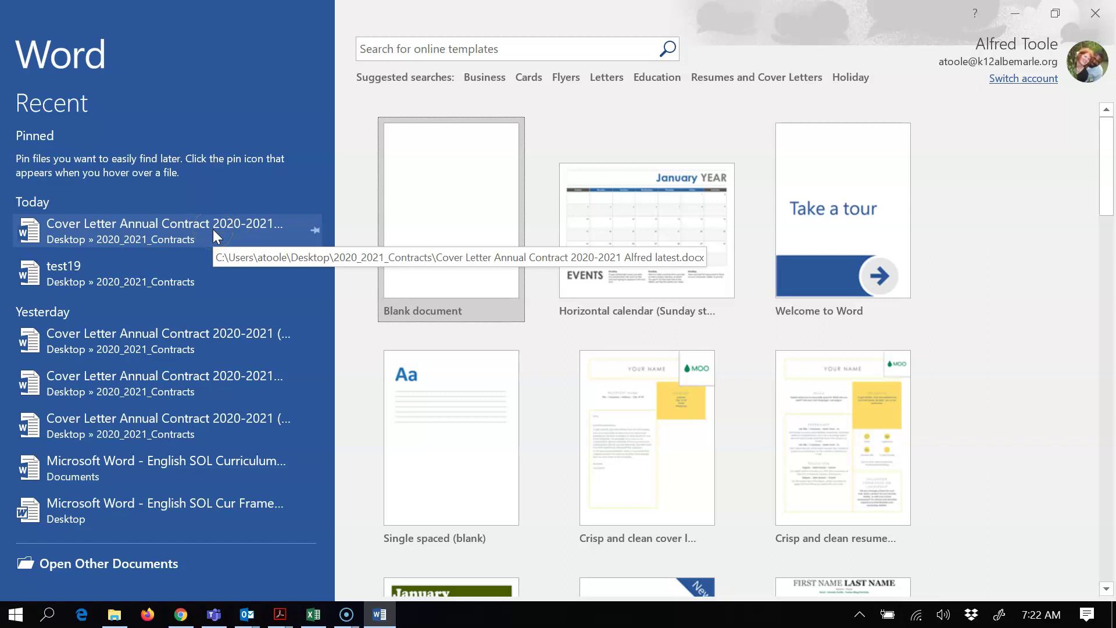
- Open Cover Letter Annual Contract 2020-2021 from recent files and accept the SQL data prompt
{"action": "left_click", "coordinate": [213, 229]}
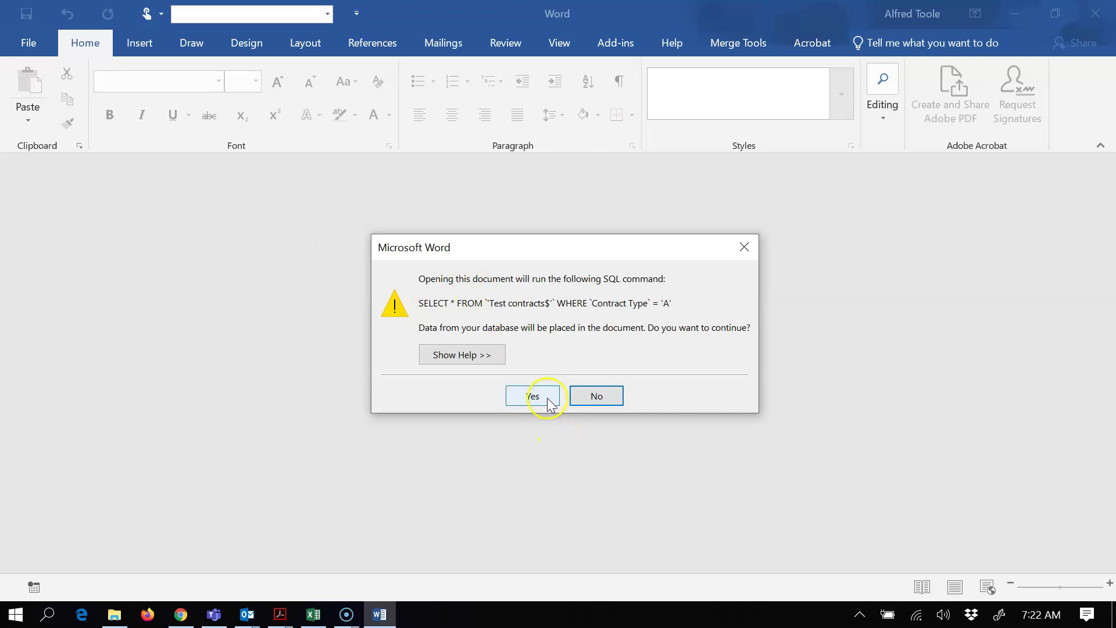
{"action": "left_click", "coordinate": [599, 396]}
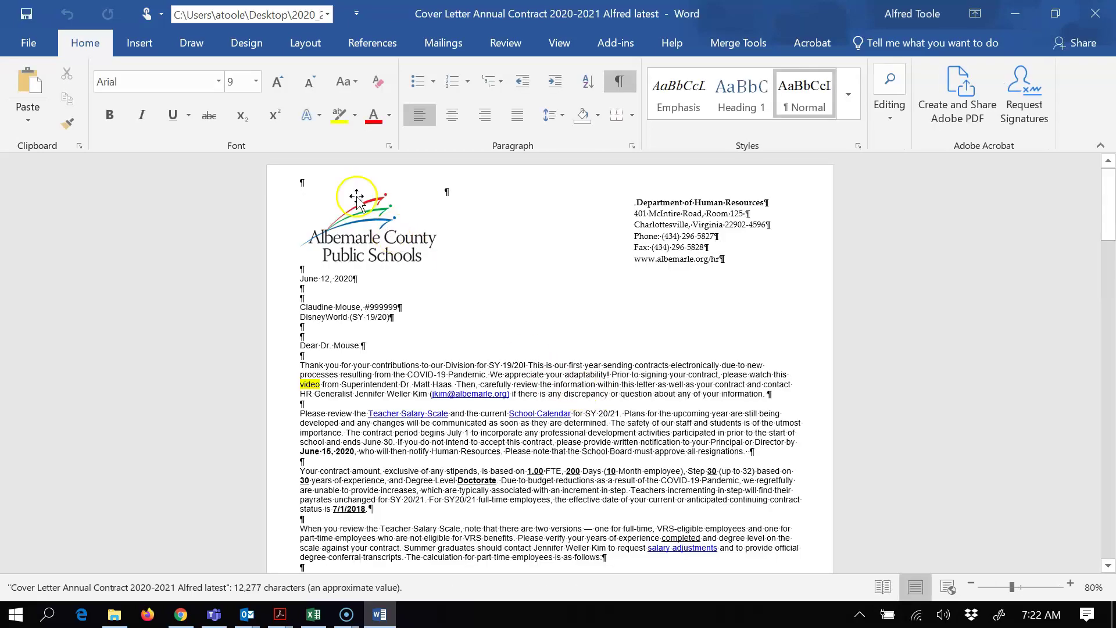
- From Mailings > Select Recipients, choose to use an existing list
{"action": "left_click", "coordinate": [443, 42]}
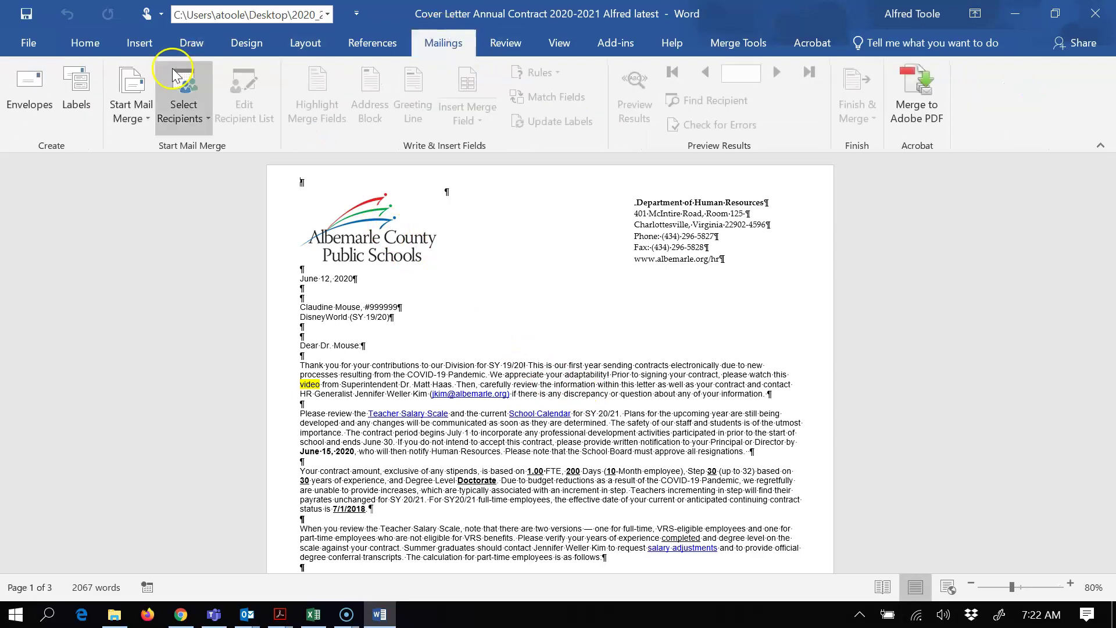
{"action": "left_click", "coordinate": [181, 100]}
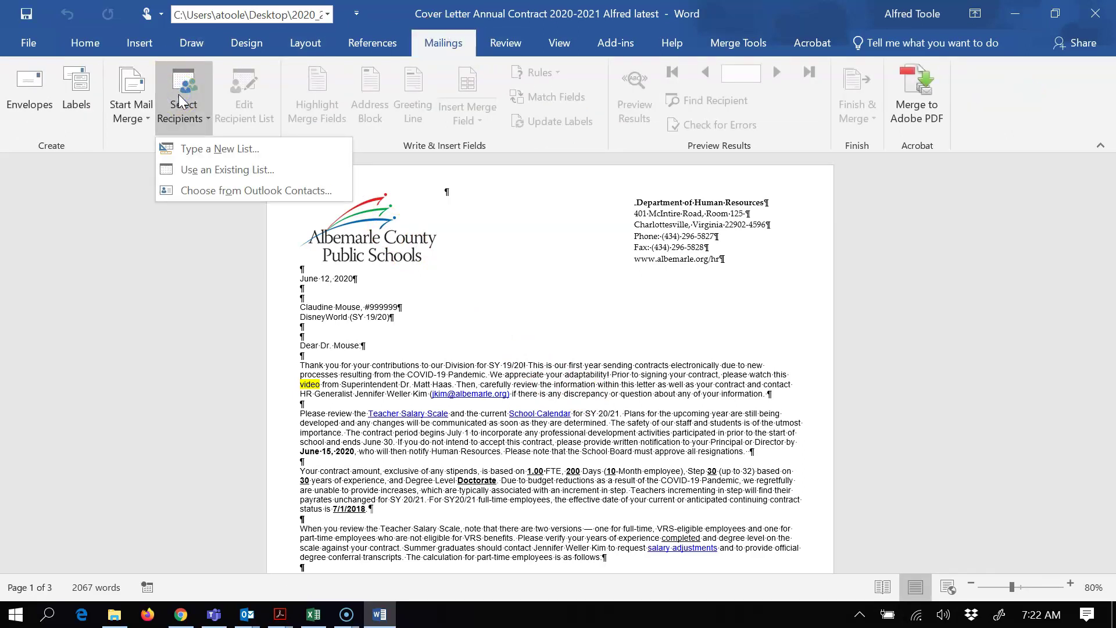
{"action": "left_click", "coordinate": [225, 173]}
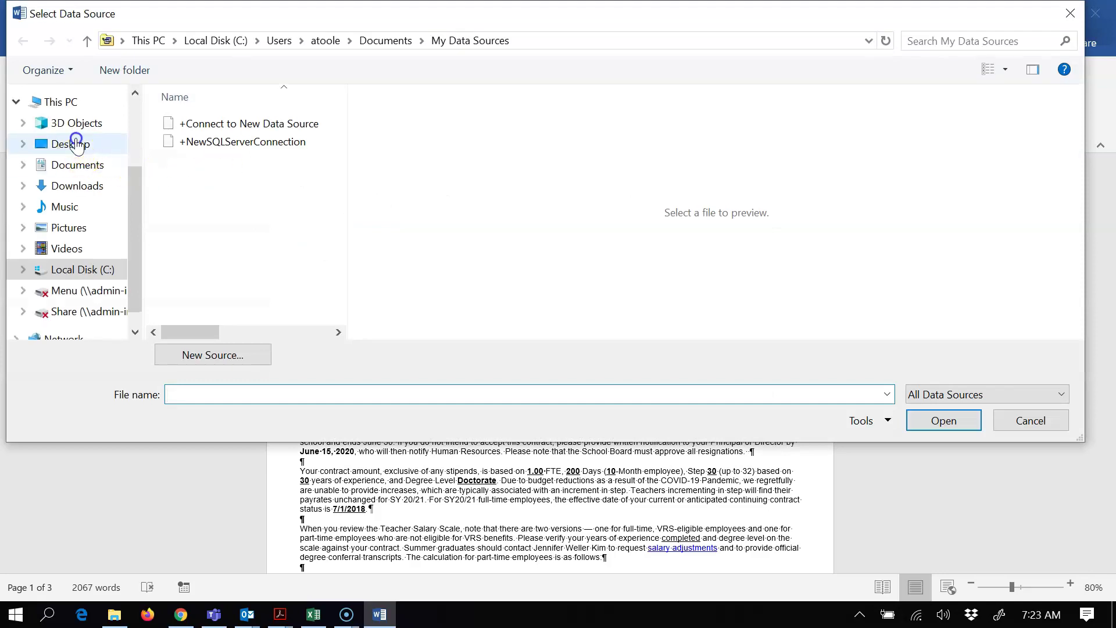
- Pick the Book4 CSV in Desktop > 2020_2021_Contracts as the data source
{"action": "left_click", "coordinate": [76, 144]}
{"action": "left_click", "coordinate": [226, 123]}
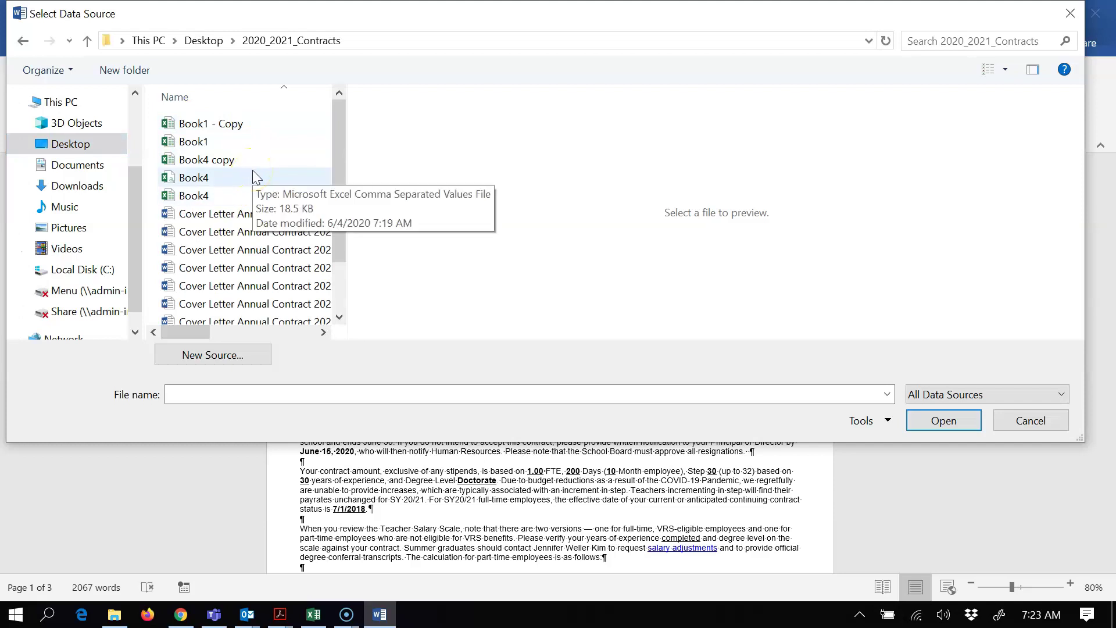
{"action": "left_click", "coordinate": [251, 196]}
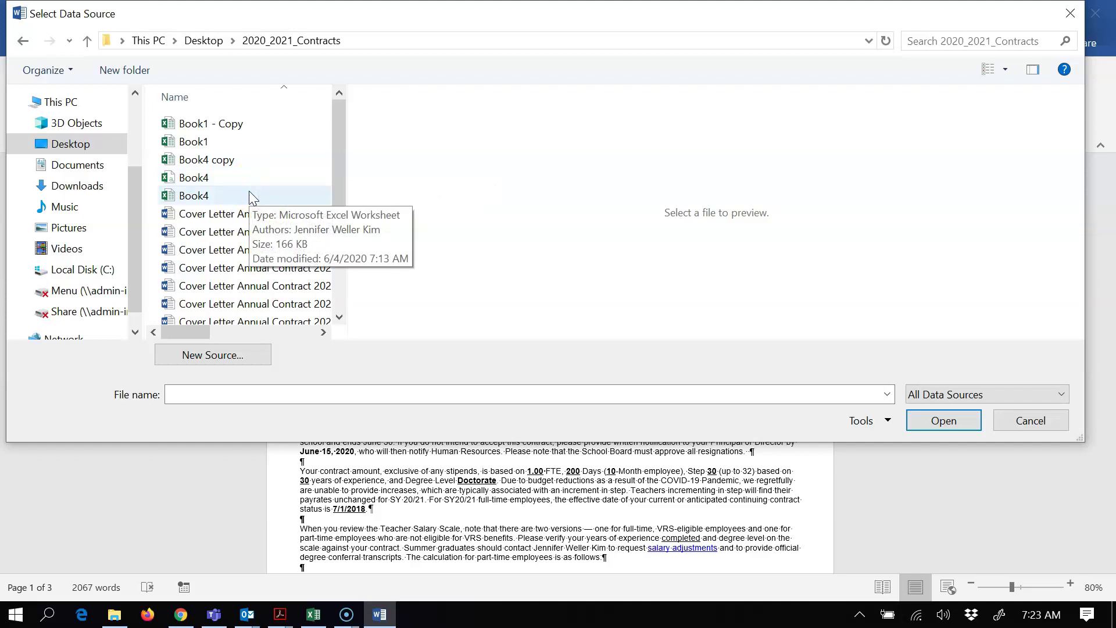
{"action": "left_click", "coordinate": [252, 181]}
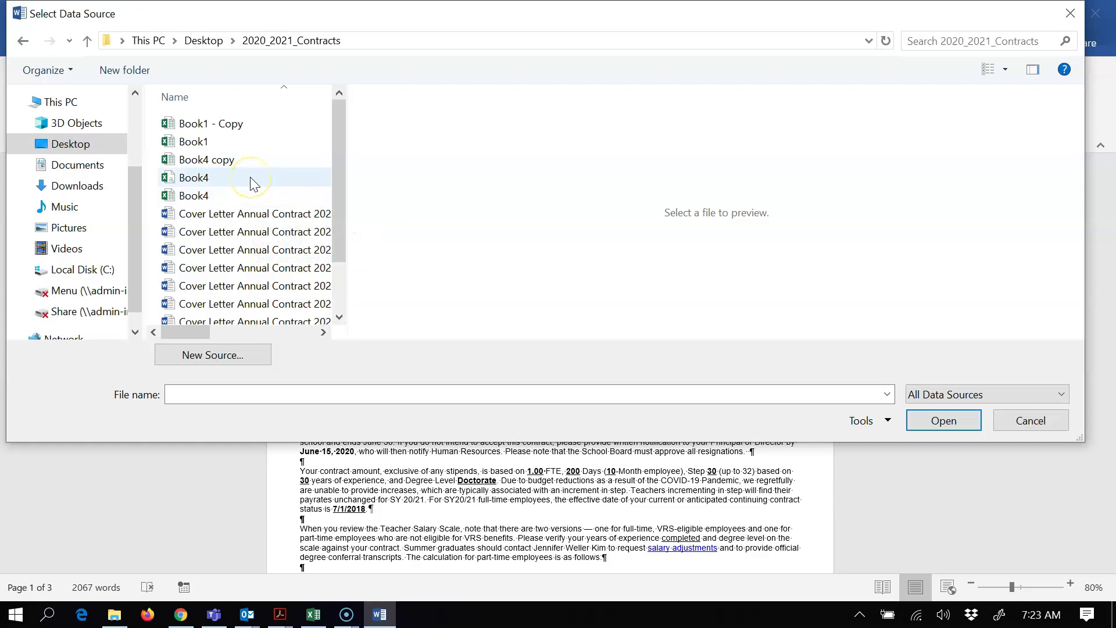
{"action": "left_click", "coordinate": [254, 182]}
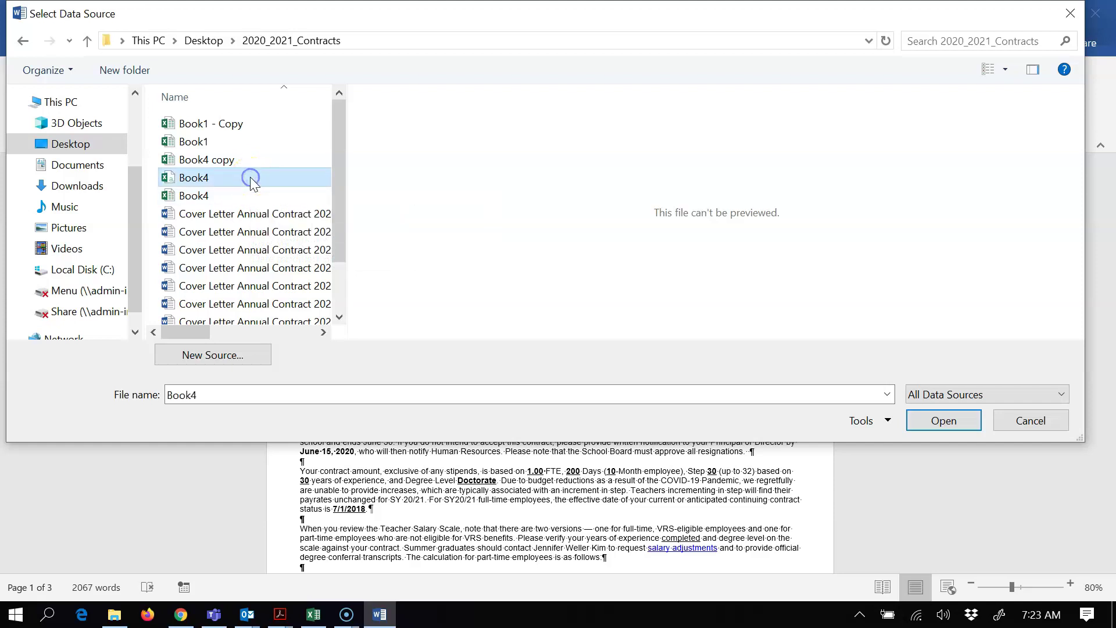
{"action": "left_click", "coordinate": [945, 421]}
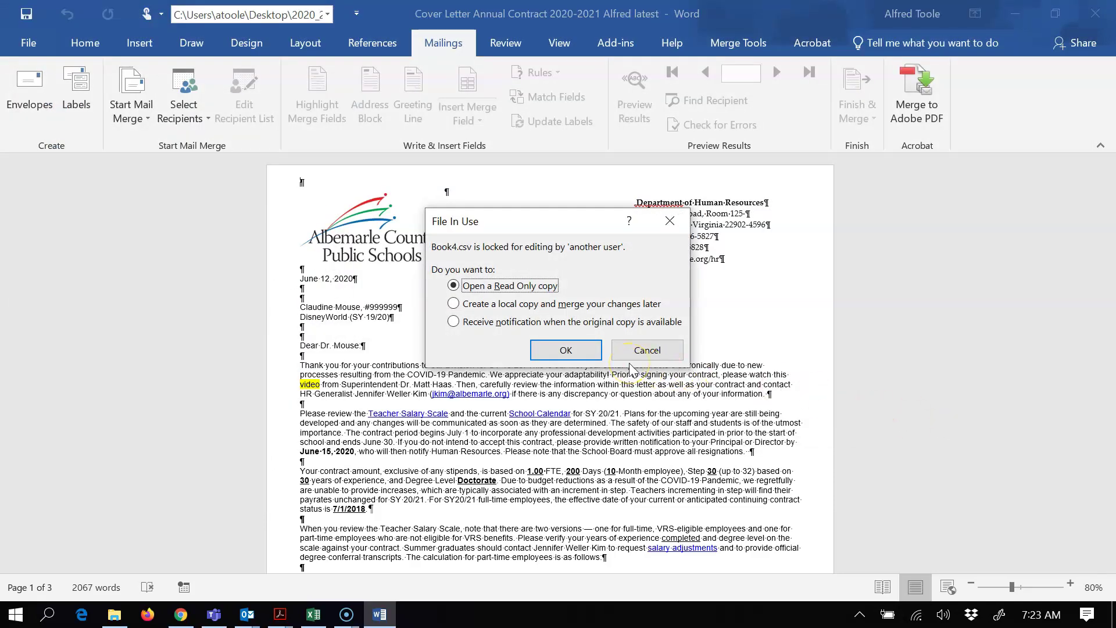
- Cancel the locked-file prompt, acknowledge the error, and close Book4 and Excel
{"action": "left_click", "coordinate": [643, 349]}
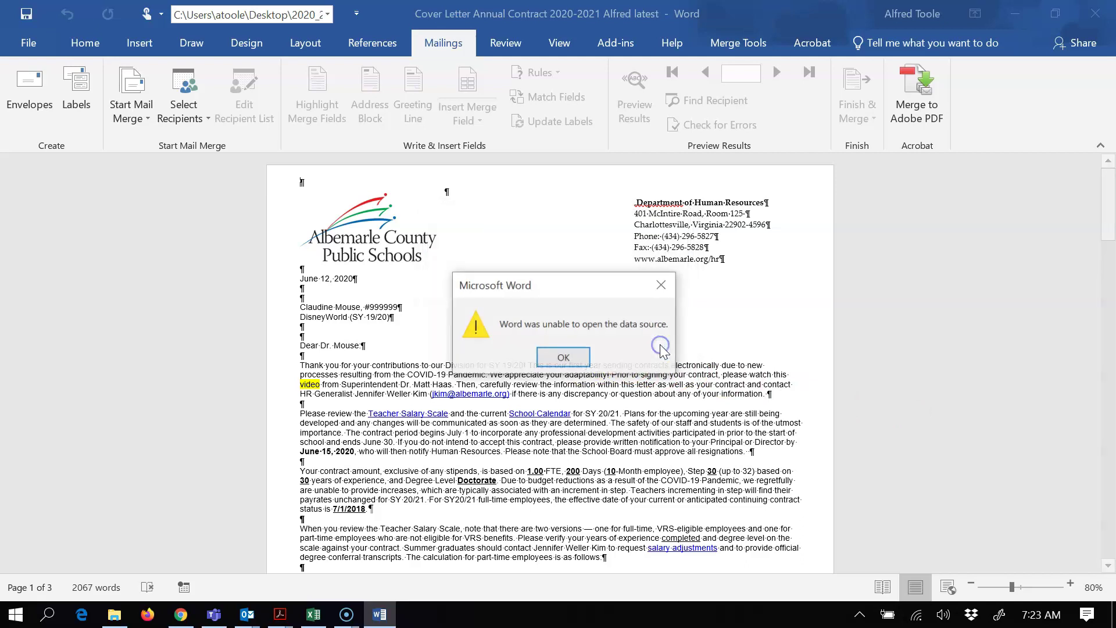
{"action": "left_click", "coordinate": [588, 368]}
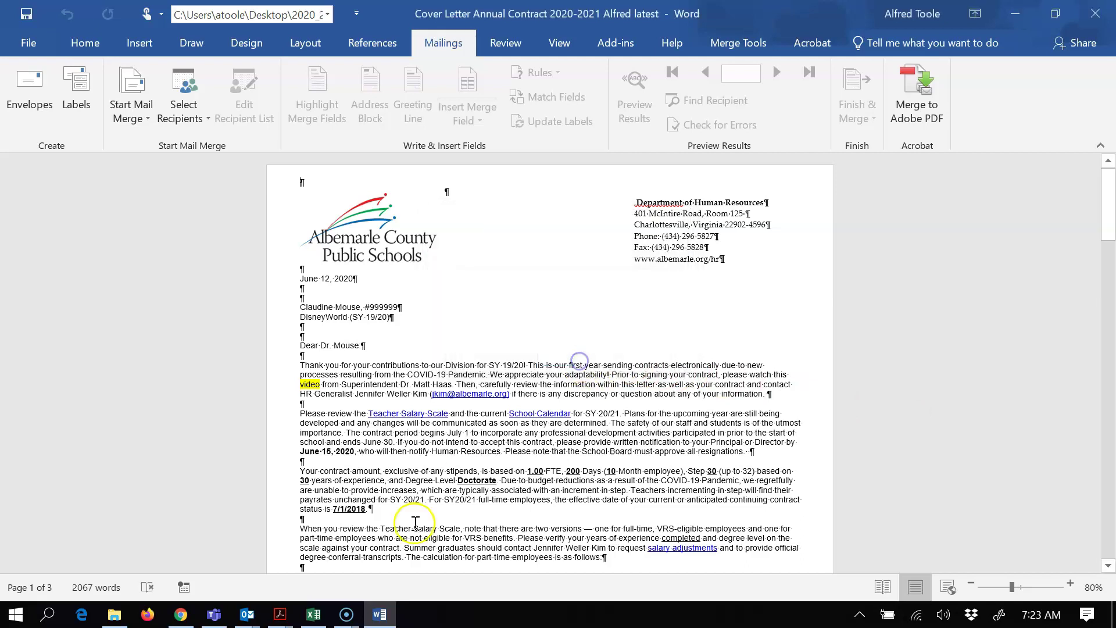
{"action": "left_click", "coordinate": [320, 618]}
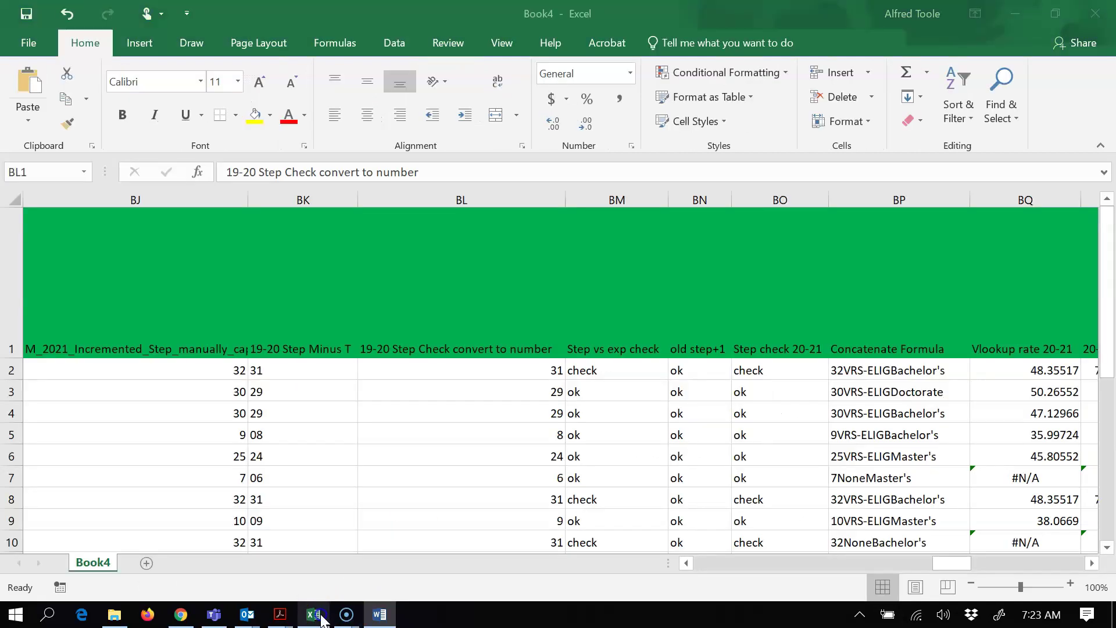
{"action": "left_click", "coordinate": [1097, 12]}
{"action": "left_click", "coordinate": [1097, 13]}
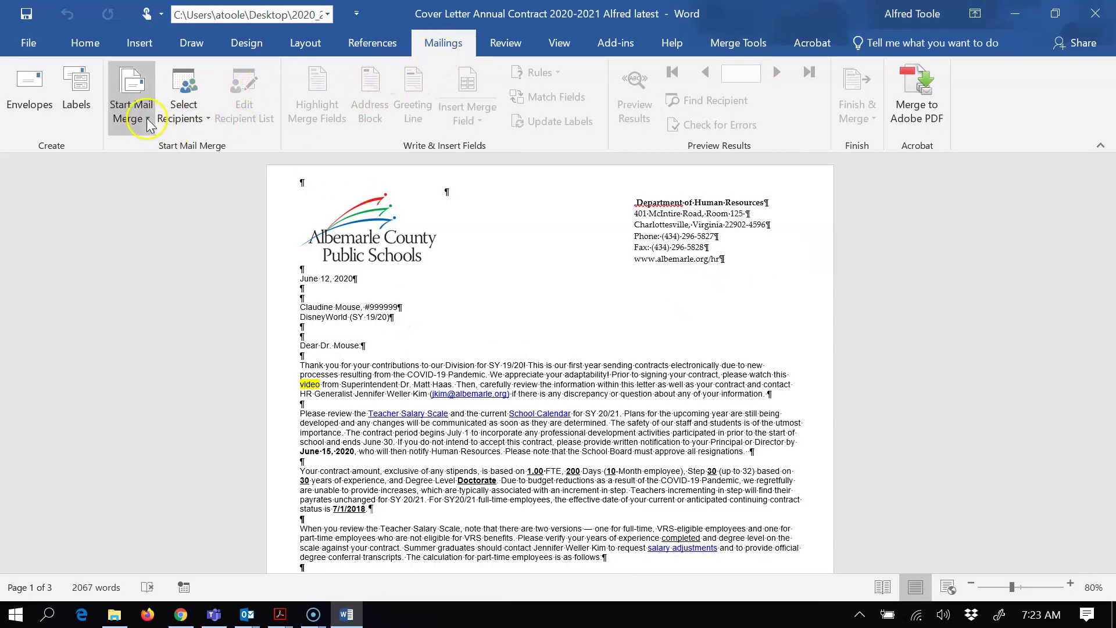
- Reselect Book4 from Desktop > 2020_2021_Contracts as the existing recipient list
{"action": "left_click", "coordinate": [186, 125]}
{"action": "left_click", "coordinate": [222, 172]}
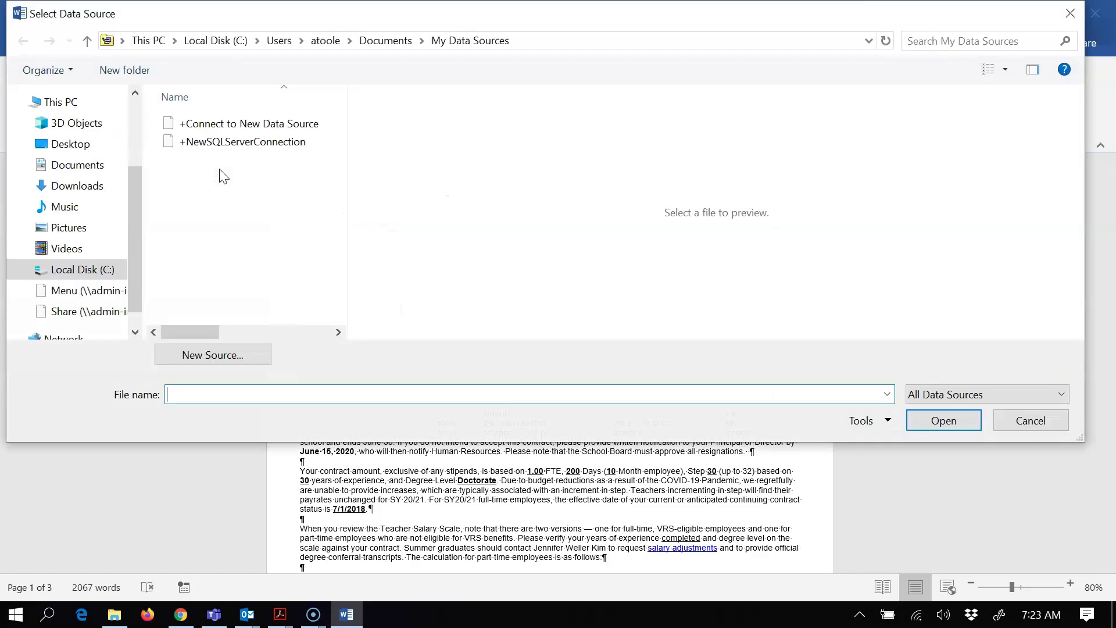
{"action": "left_click", "coordinate": [92, 143]}
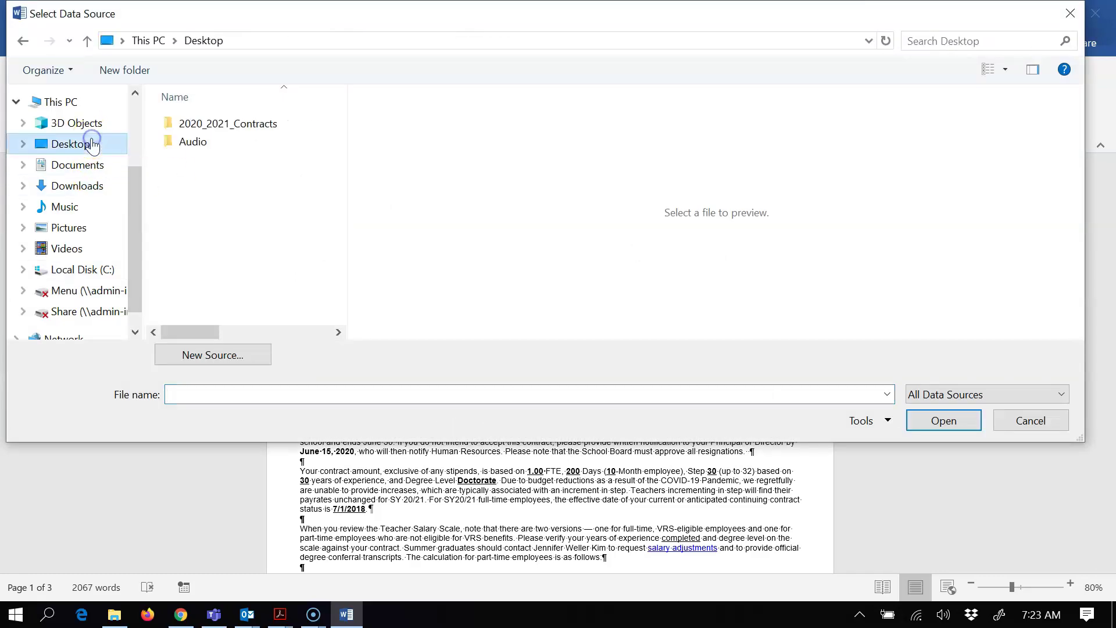
{"action": "left_click", "coordinate": [190, 129]}
{"action": "left_click", "coordinate": [256, 125]}
{"action": "double_click", "coordinate": [255, 125]}
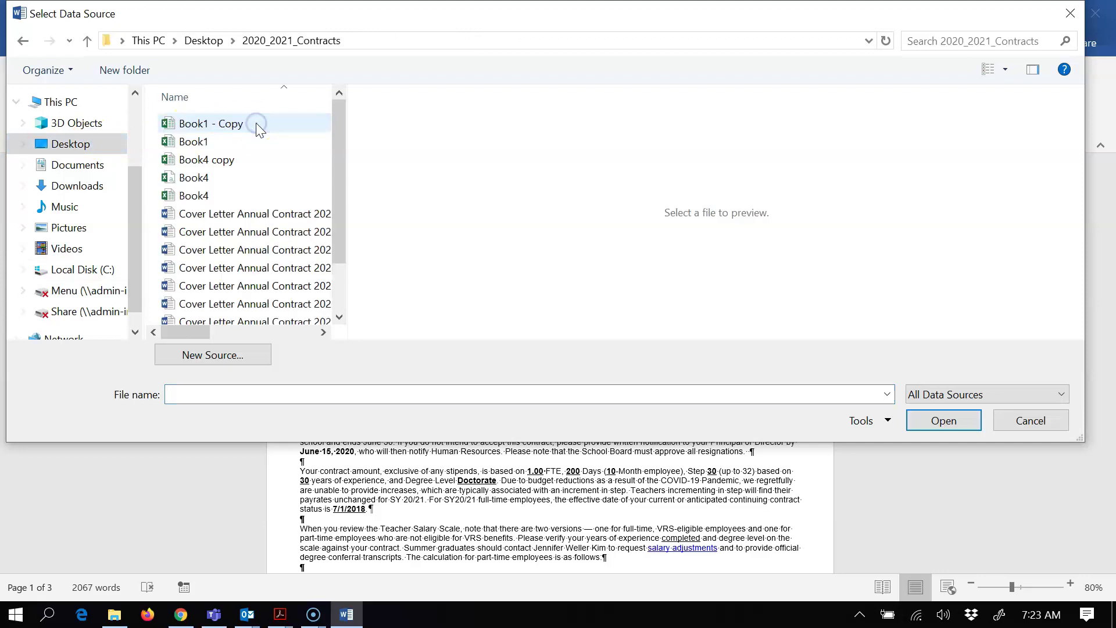
{"action": "left_click", "coordinate": [243, 185]}
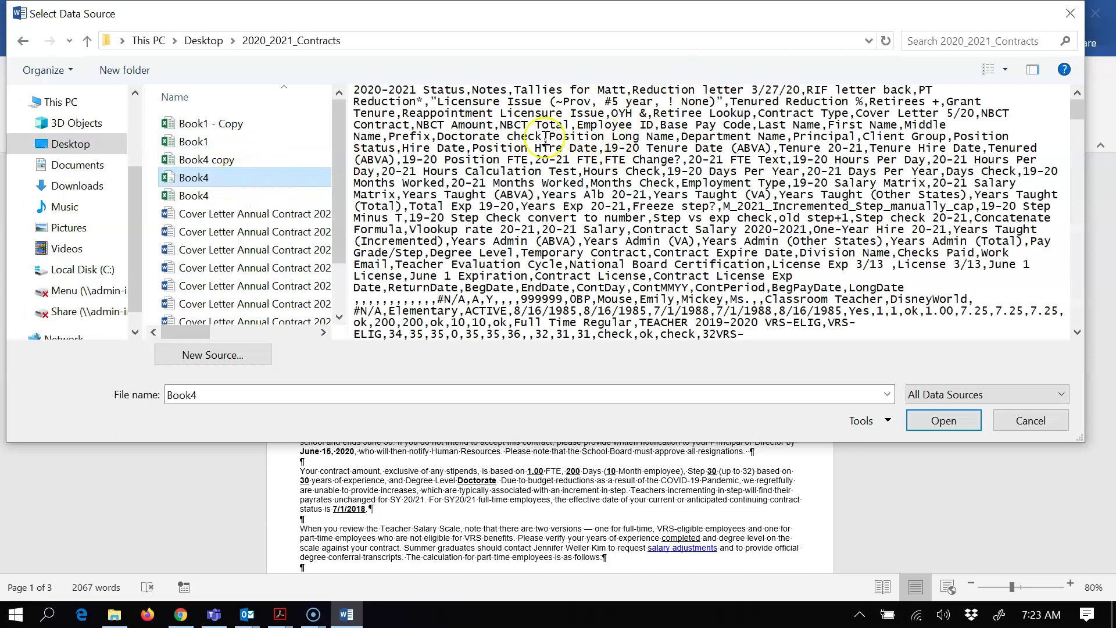
{"action": "left_click", "coordinate": [944, 421]}
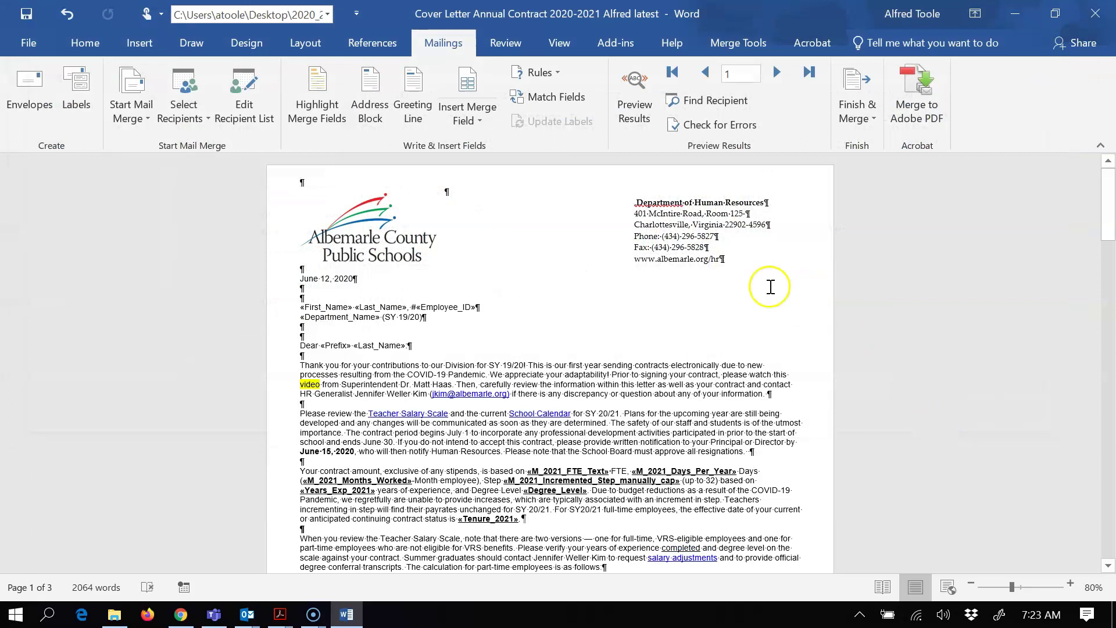
{"action": "left_click", "coordinate": [636, 111]}
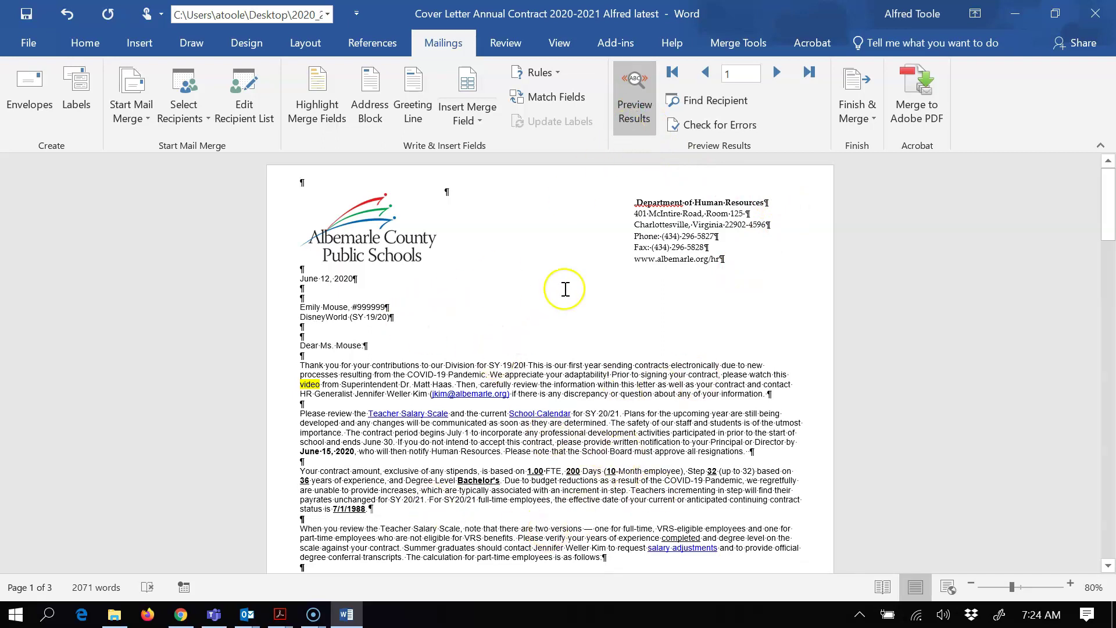
{"action": "left_click", "coordinate": [472, 121]}
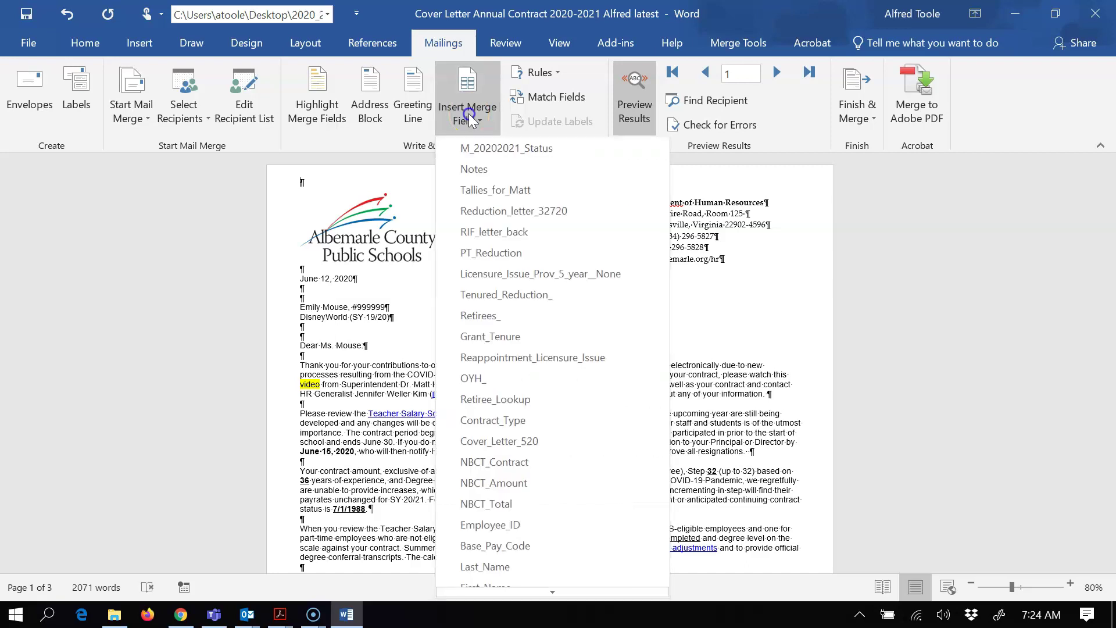
{"action": "left_click", "coordinate": [550, 152]}
{"action": "left_click", "coordinate": [733, 289]}
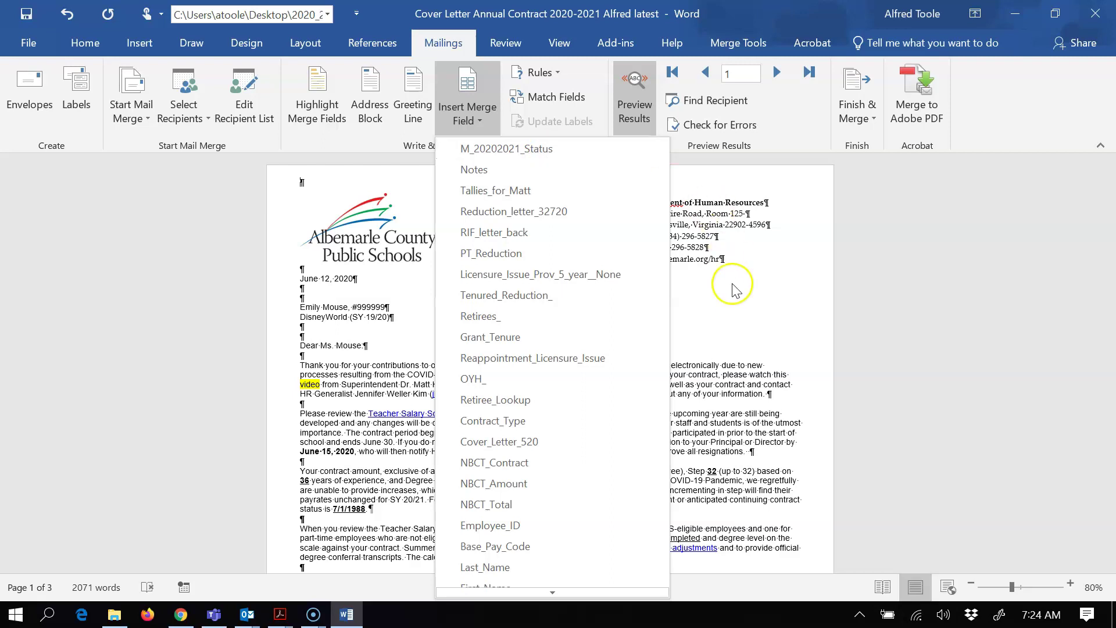
{"action": "left_click", "coordinate": [731, 302]}
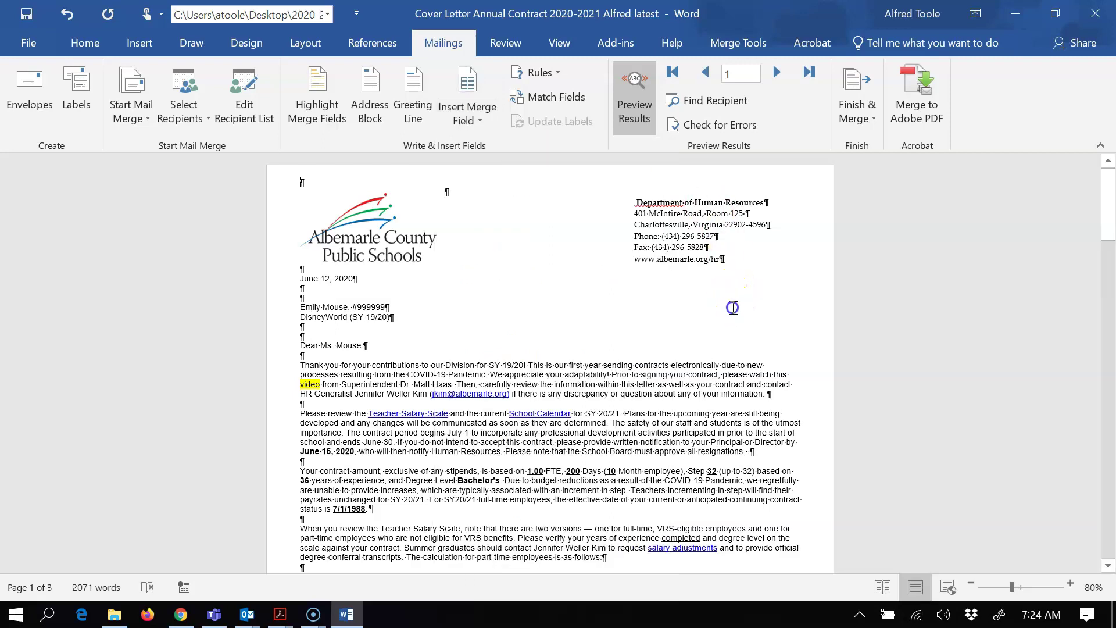
{"action": "left_click", "coordinate": [645, 139]}
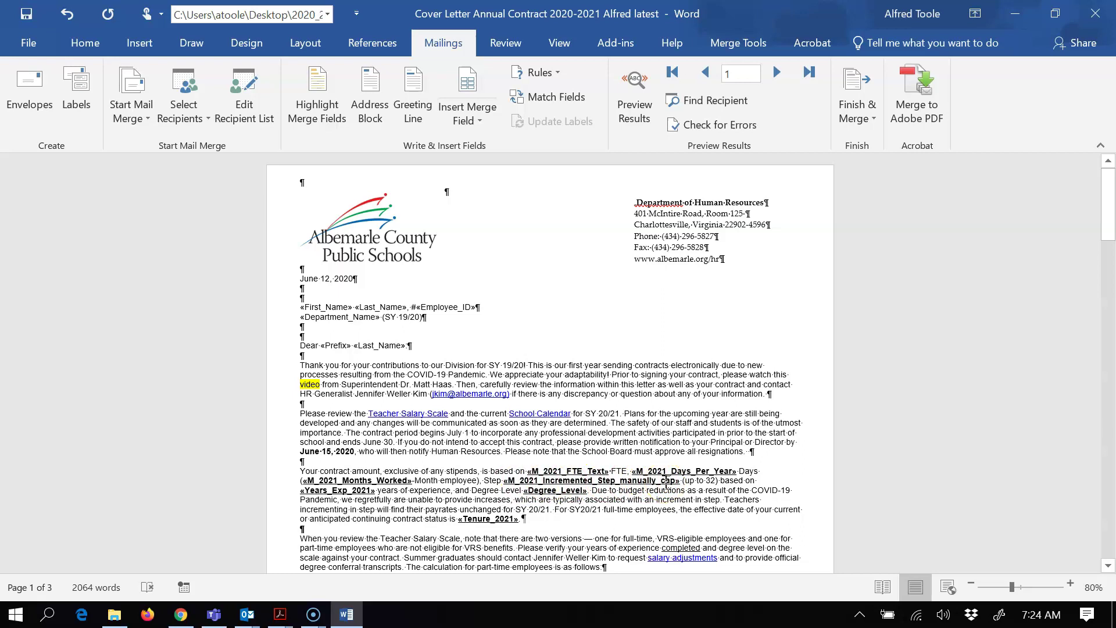
{"action": "left_click", "coordinate": [636, 201]}
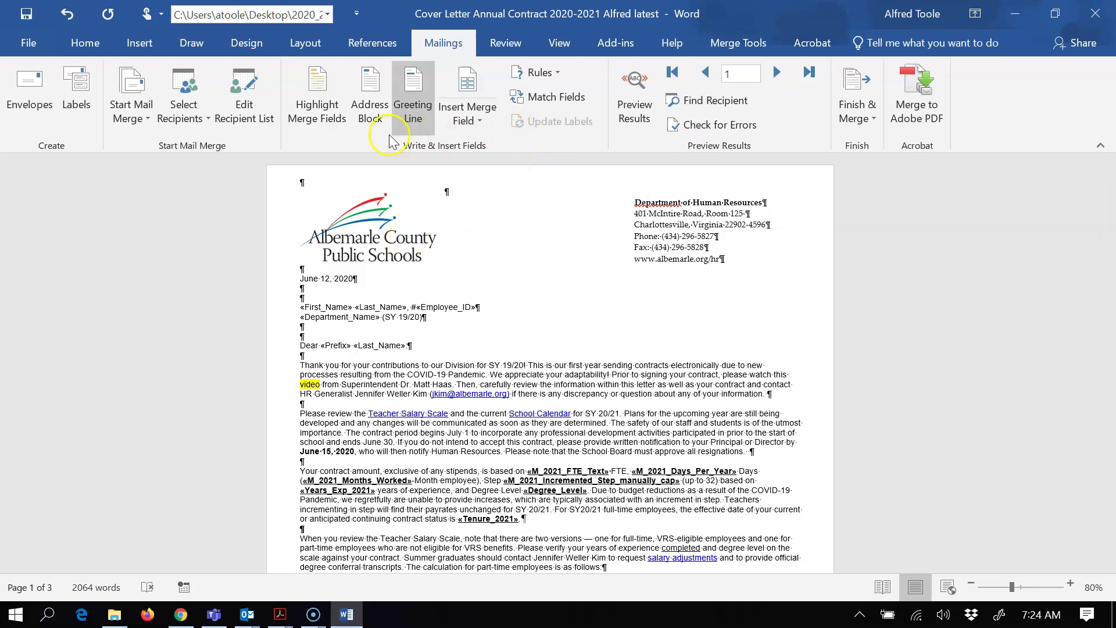
- Review the recipient list, jump to record 30, and turn on Preview Results
{"action": "left_click", "coordinate": [258, 119]}
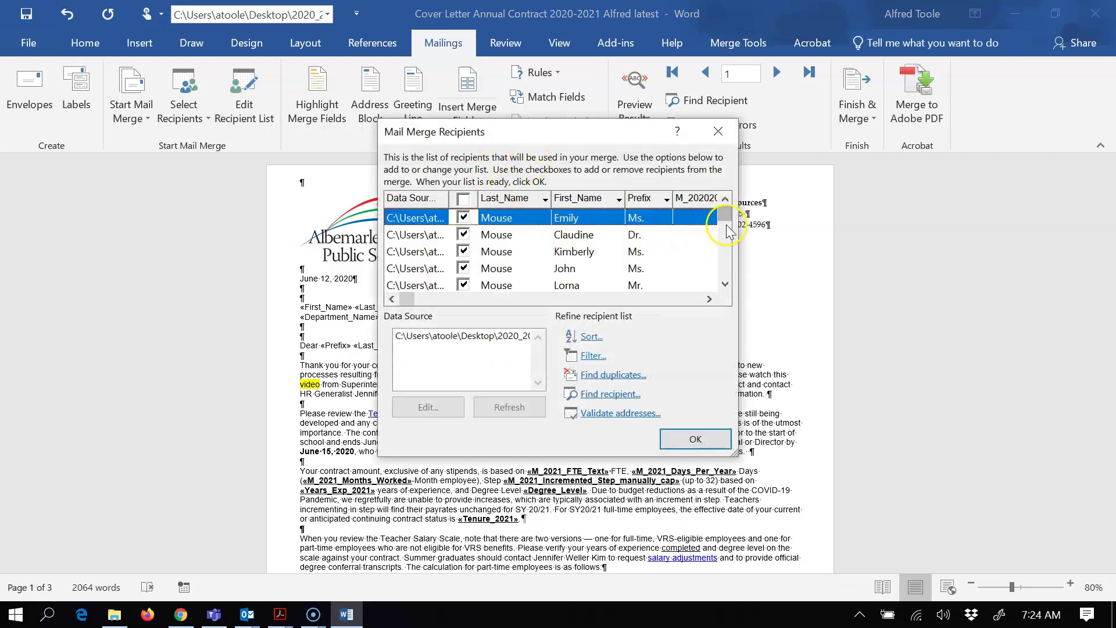
{"action": "left_click", "coordinate": [725, 273]}
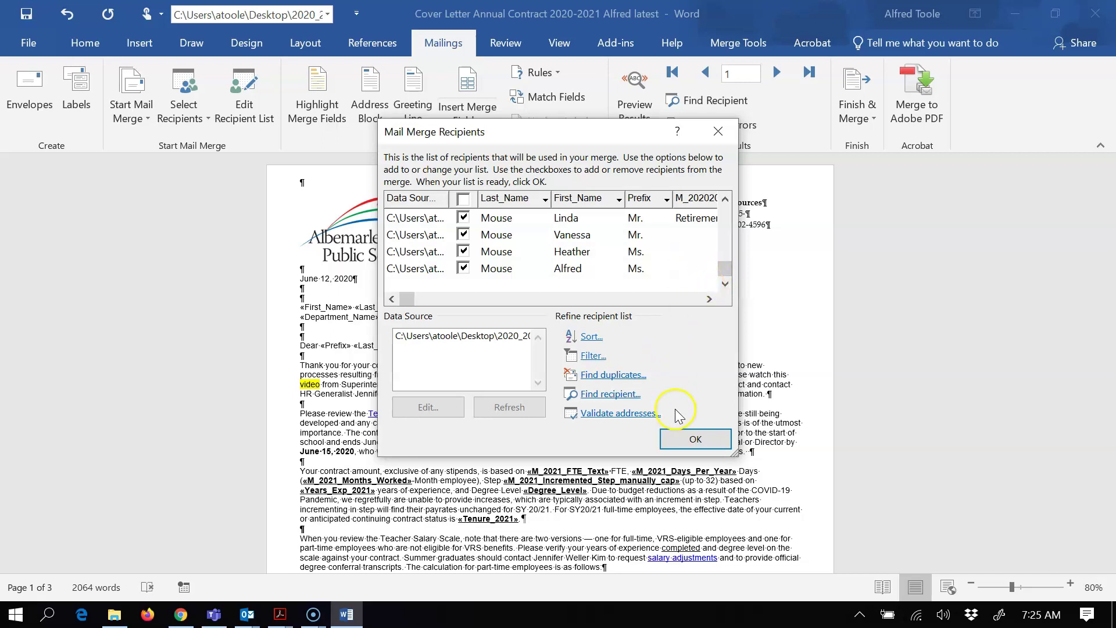
{"action": "left_click", "coordinate": [701, 441]}
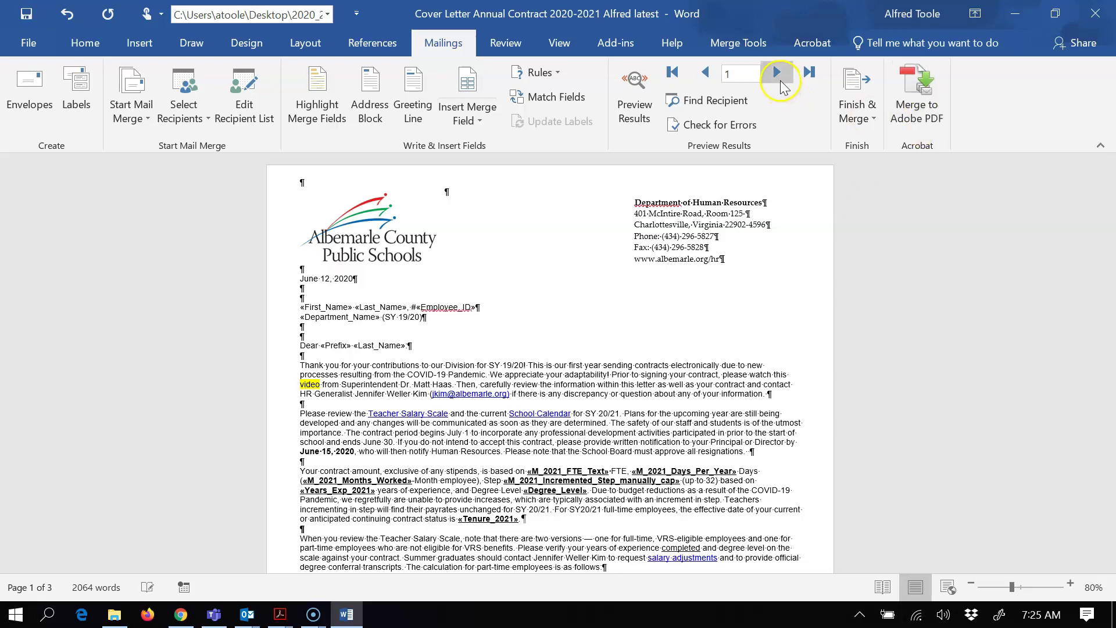
{"action": "left_click", "coordinate": [808, 76]}
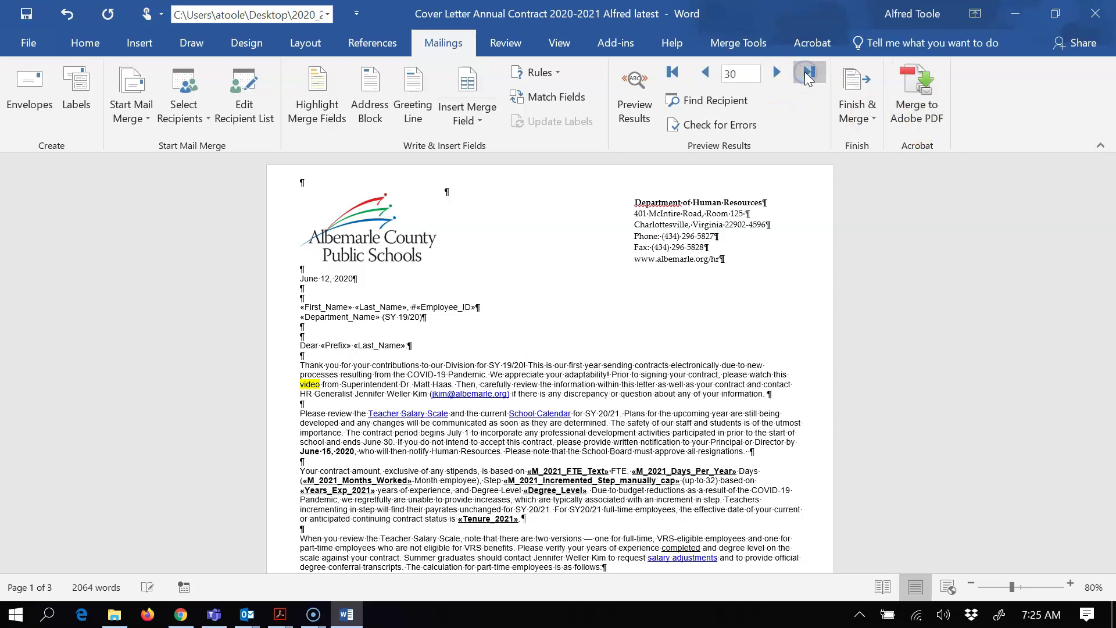
{"action": "left_click", "coordinate": [636, 106]}
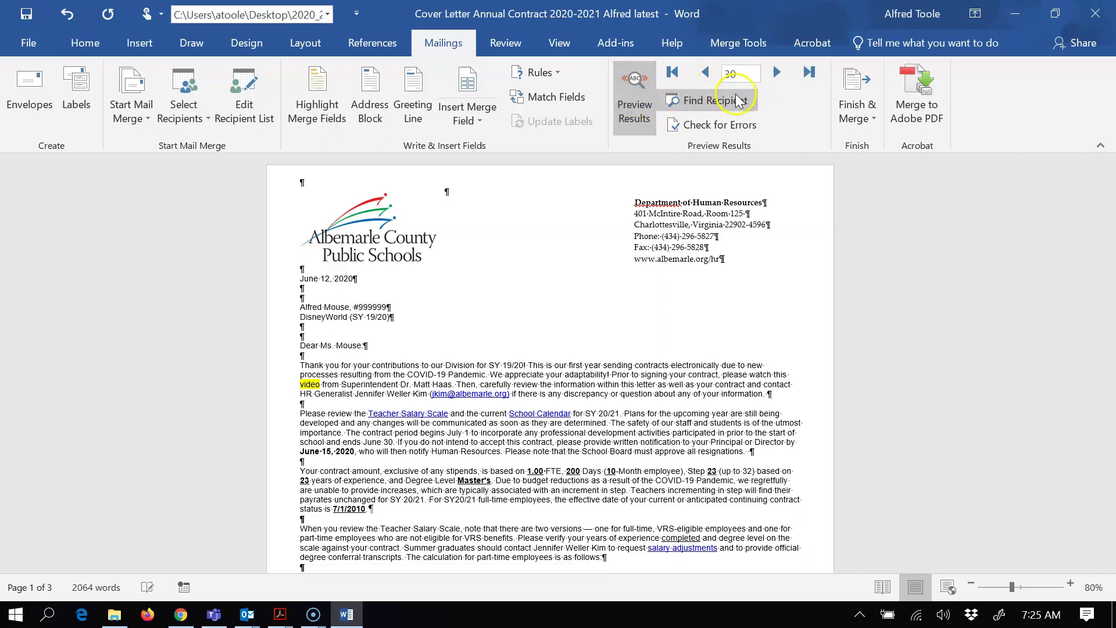
- Start Merge to Adobe PDF and change the PDF file name from PDFMailer to test24
{"action": "left_click", "coordinate": [929, 118]}
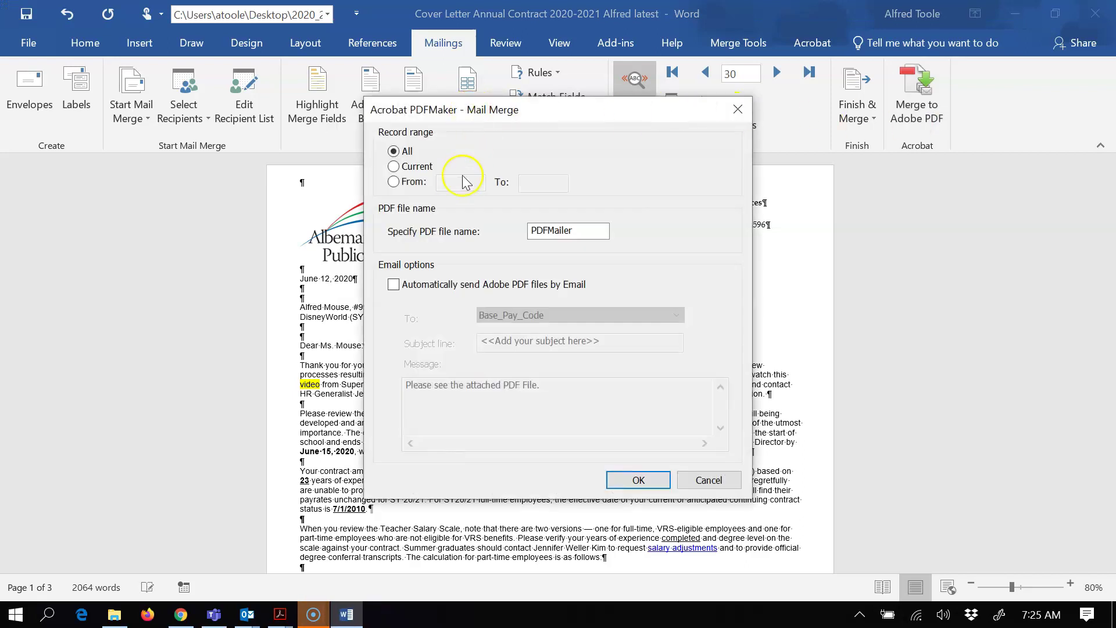
{"action": "left_click", "coordinate": [575, 228]}
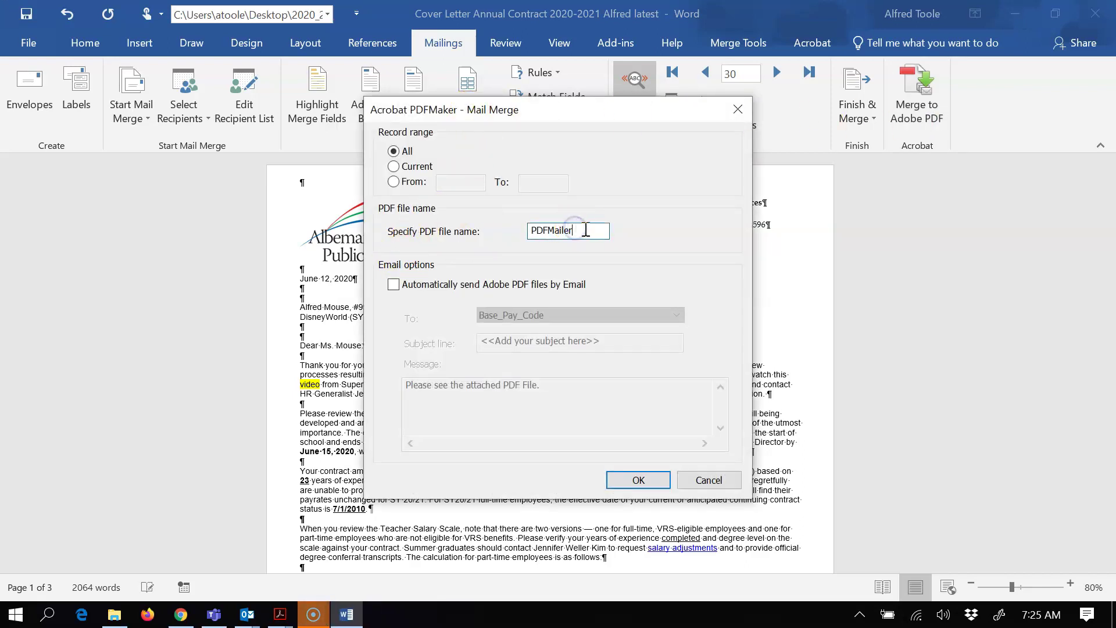
{"action": "left_click_drag", "start_coordinate": [575, 228], "coordinate": [439, 232]}
{"action": "type", "text": "test"}
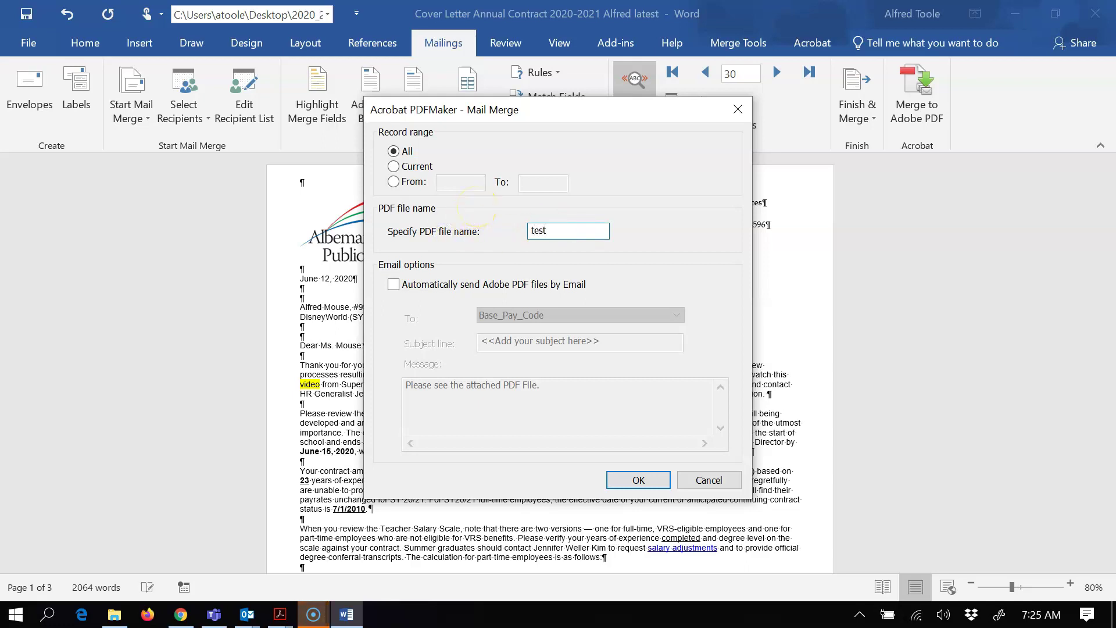
{"action": "type", "text": "24"}
- Turn on automatic emailing of each PDF, sent to the Work_Email field
{"action": "left_click", "coordinate": [401, 287]}
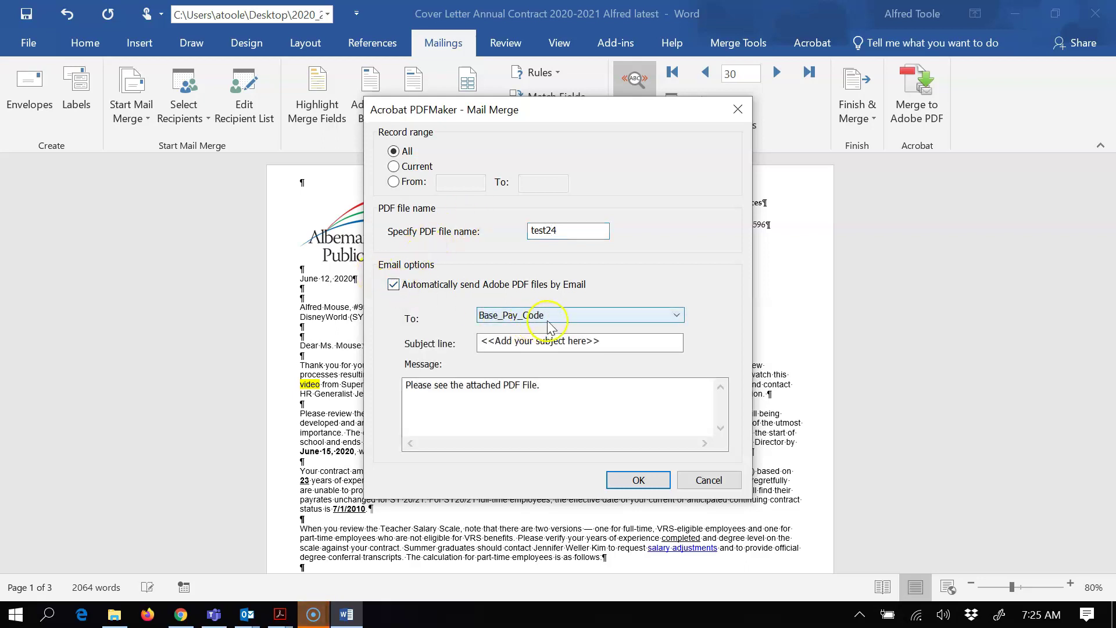
{"action": "left_click", "coordinate": [636, 316]}
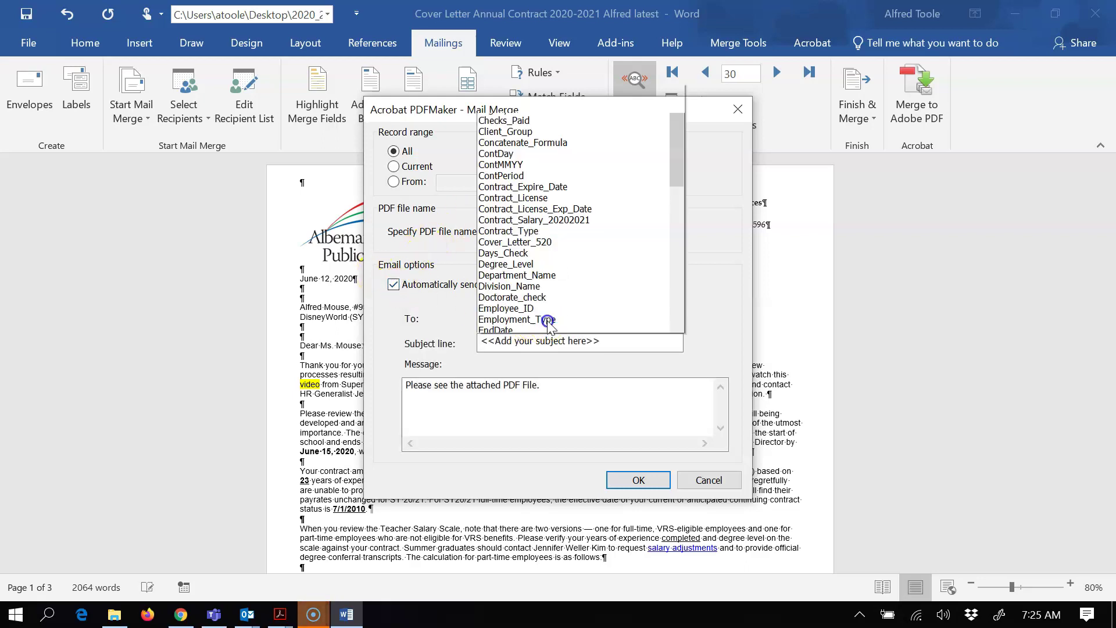
{"action": "left_click", "coordinate": [676, 308]}
{"action": "left_click", "coordinate": [676, 308]}
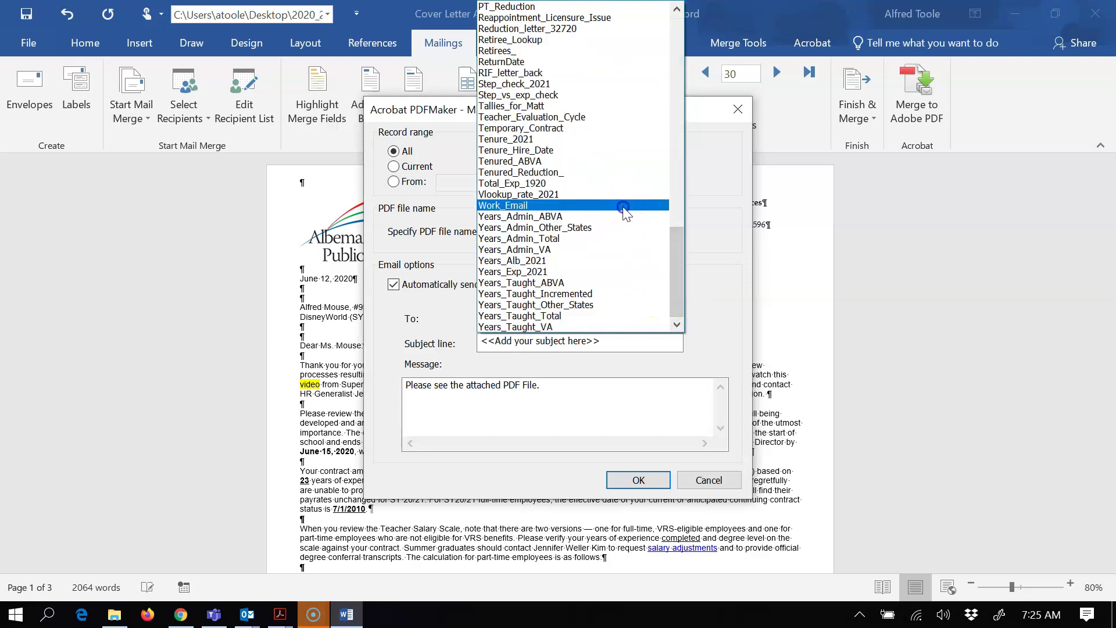
{"action": "left_click", "coordinate": [623, 207]}
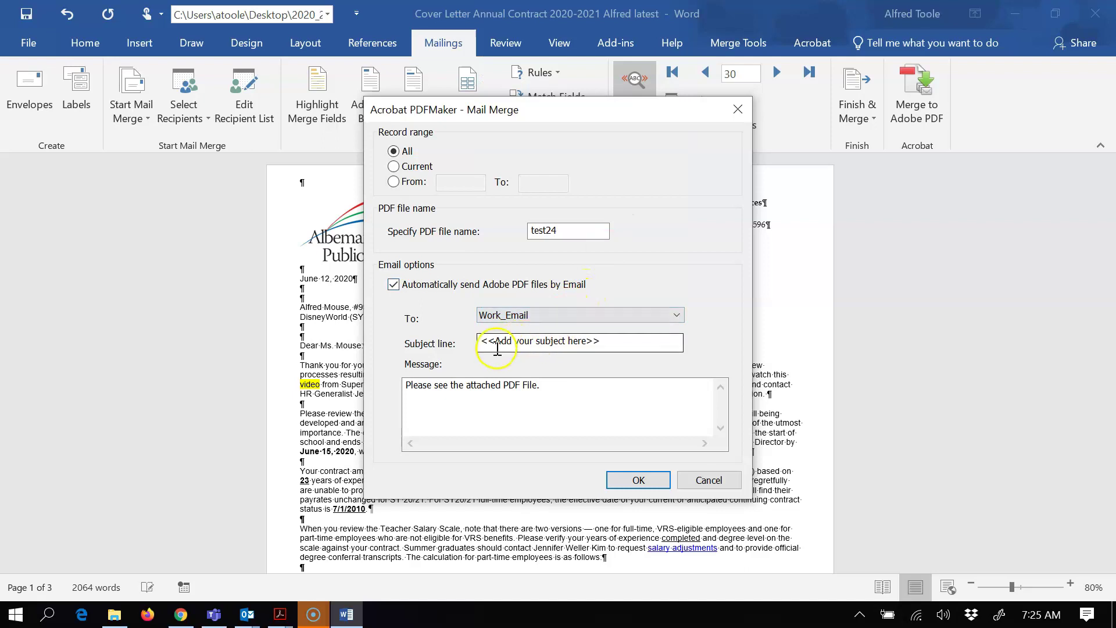
{"action": "left_click", "coordinate": [535, 314]}
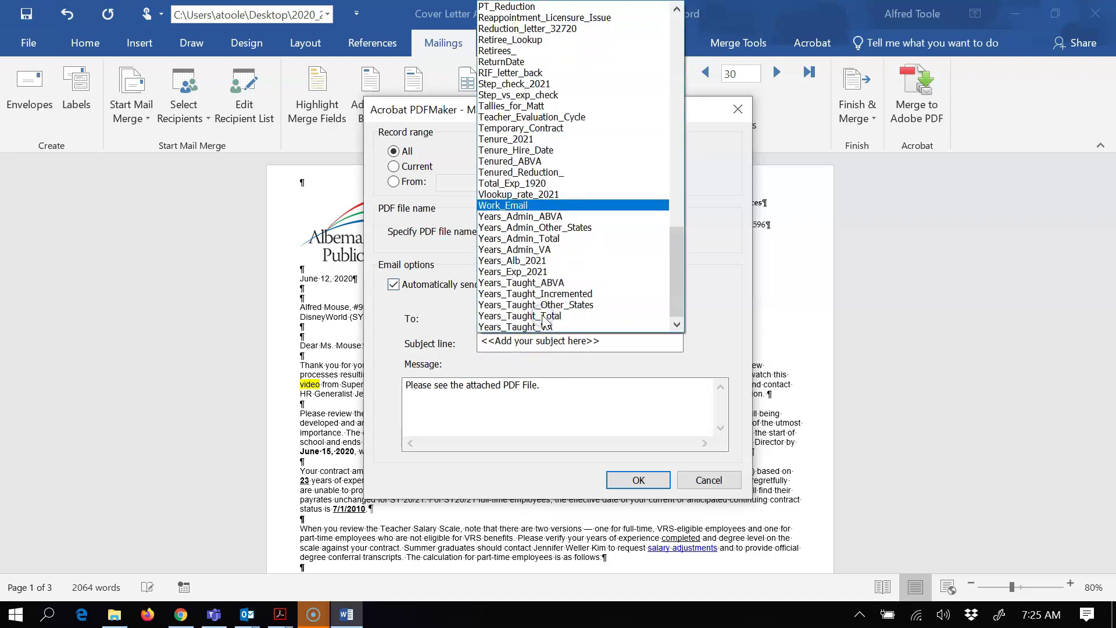
{"action": "left_click", "coordinate": [535, 206]}
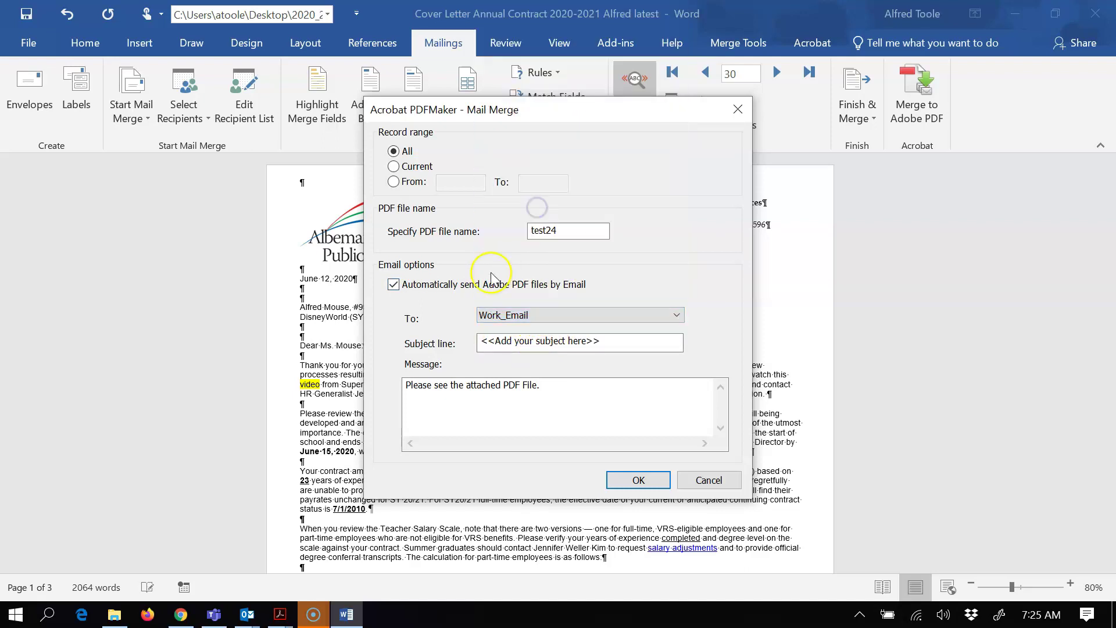
- Set the subject to 'test 24 csv ACPS HR staff' and append 'This is Test #24 for contracts.' to the message
{"action": "left_click", "coordinate": [496, 339]}
{"action": "type", "text": "test "}
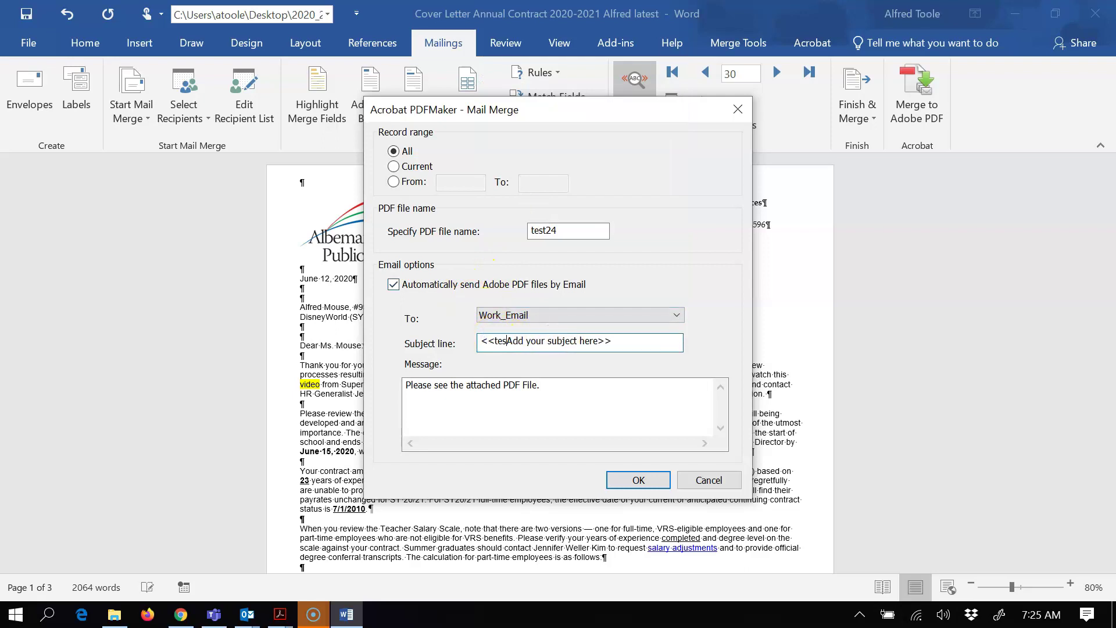
{"action": "type", "text": "24 cs"}
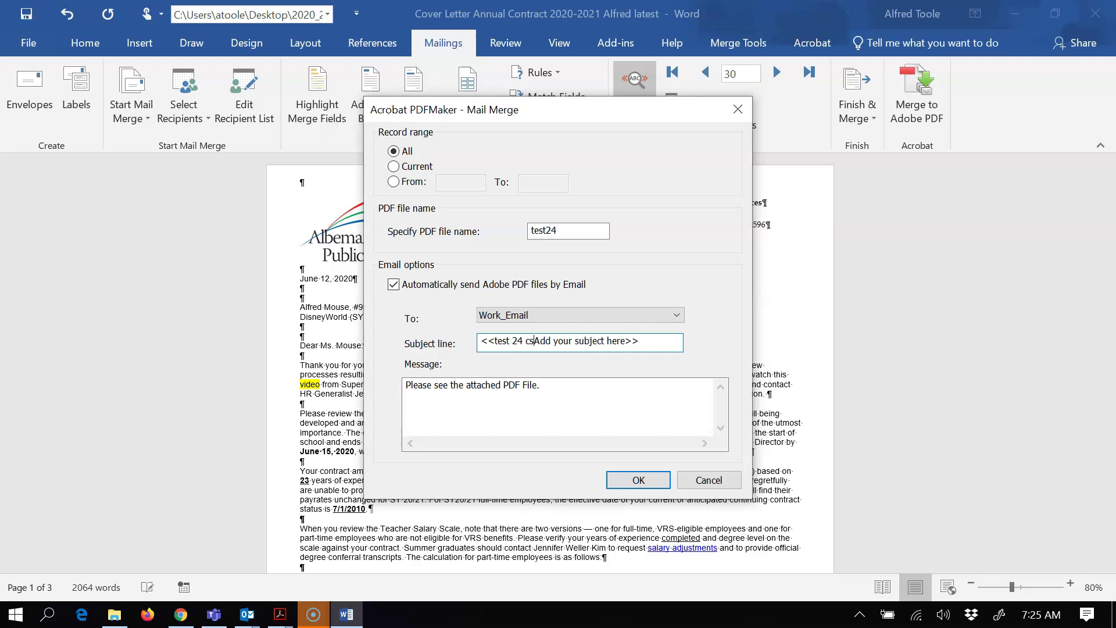
{"action": "type", "text": "v "}
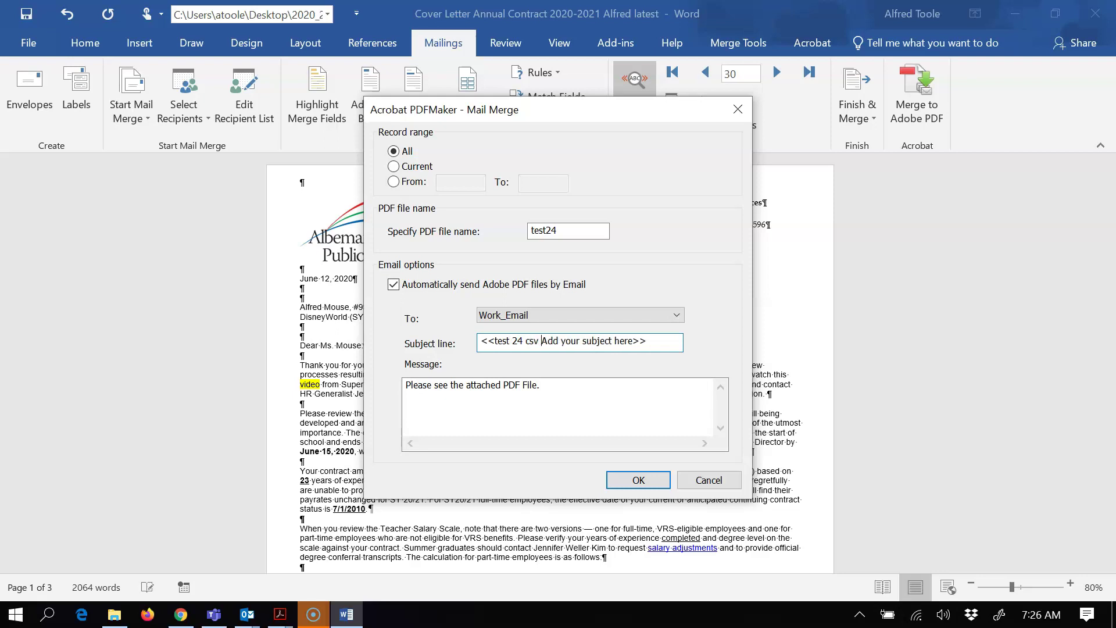
{"action": "type", "text": "ACPS "}
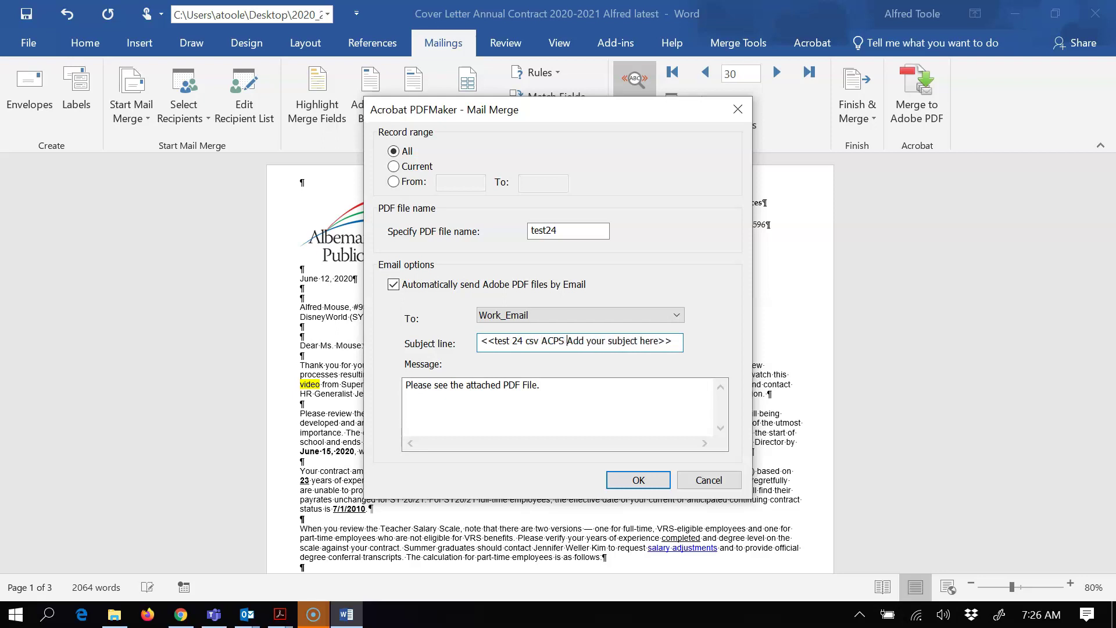
{"action": "type", "text": "HR sta"}
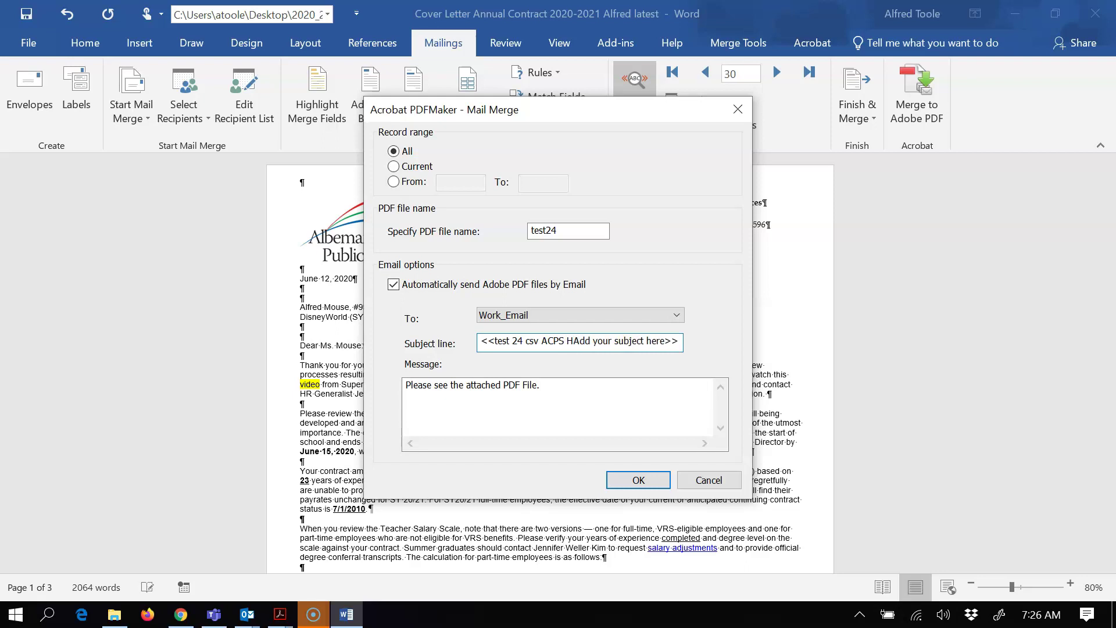
{"action": "type", "text": "ff"}
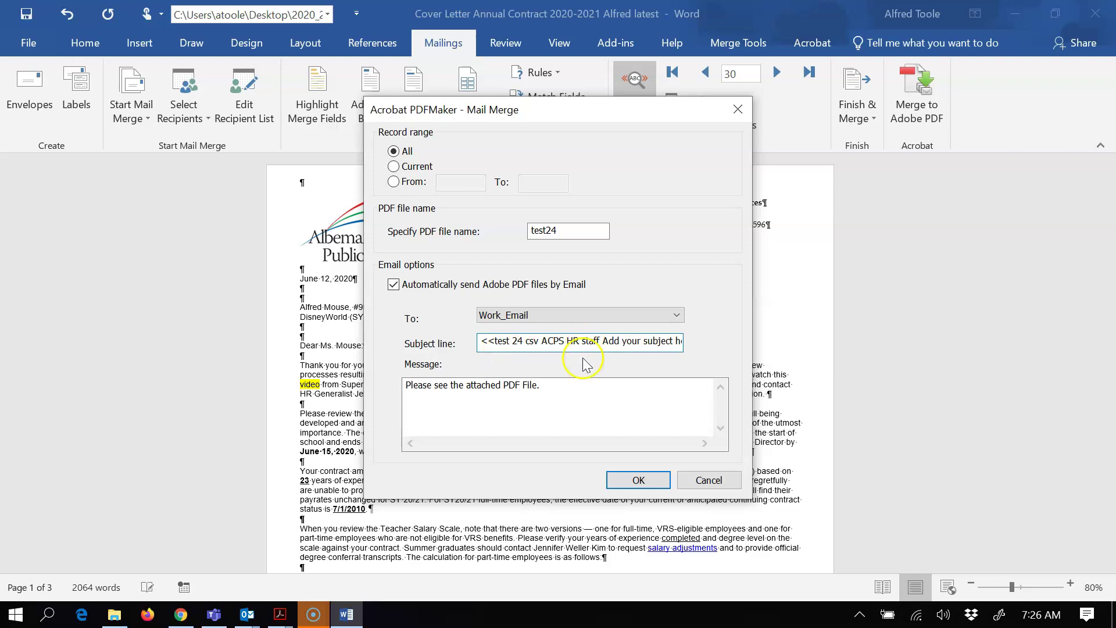
{"action": "left_click", "coordinate": [562, 390]}
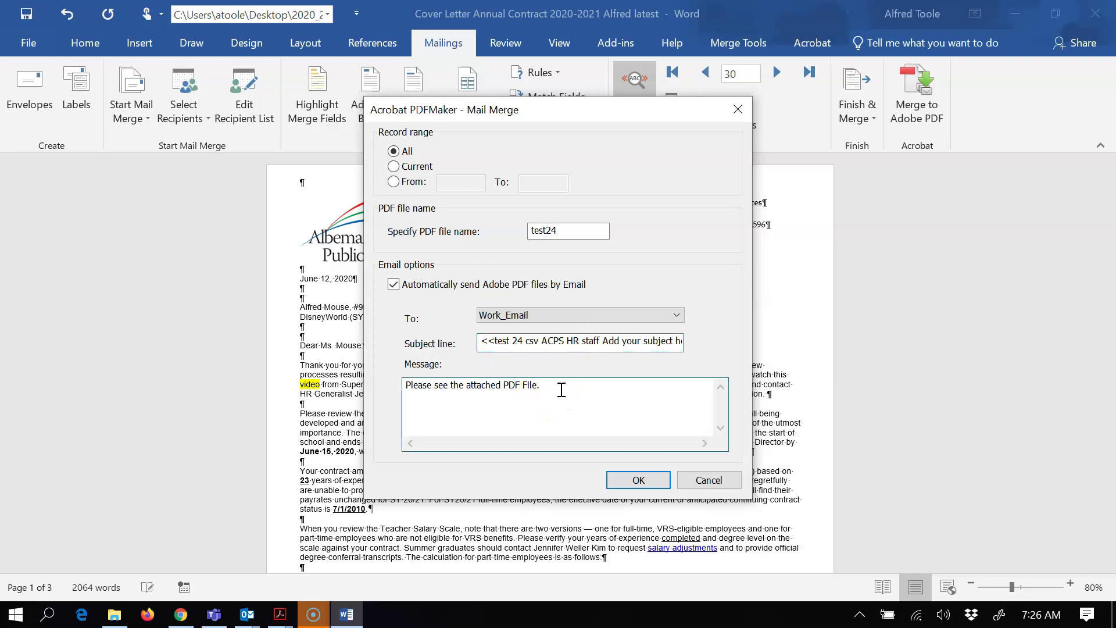
{"action": "type", "text": "This is Test #24 for contracts."}
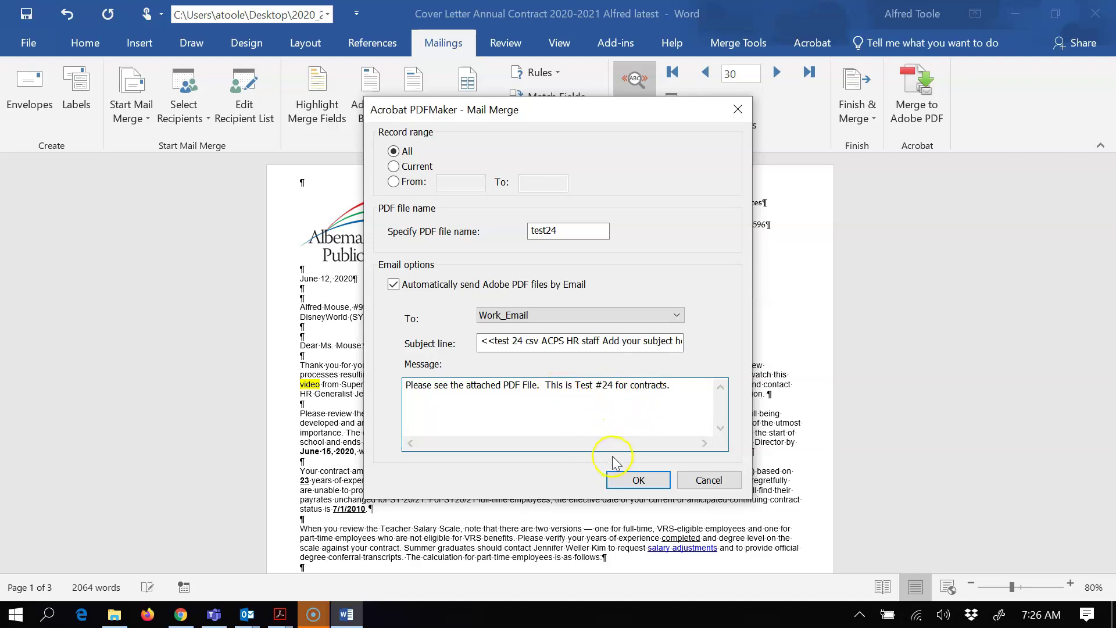
- Confirm the PDFMaker mail merge settings so the merge starts and asks for a PDF folder
{"action": "left_click", "coordinate": [638, 482]}
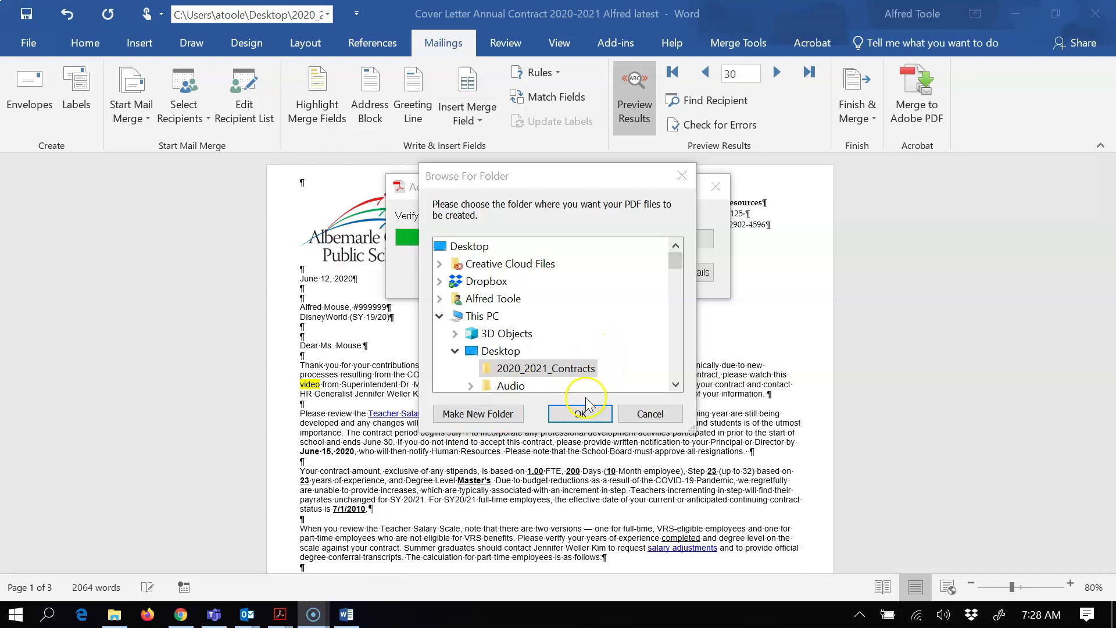
- Save the merged PDFs to the 2020_2021_Contracts folder and begin converting and emailing
{"action": "left_click", "coordinate": [545, 375]}
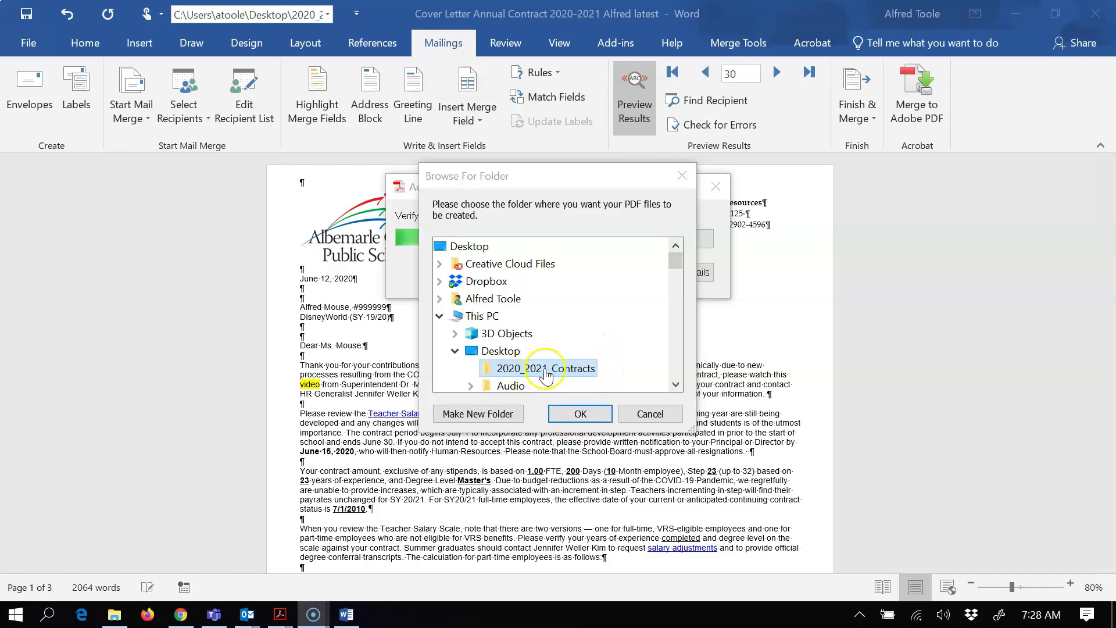
{"action": "left_click", "coordinate": [578, 414]}
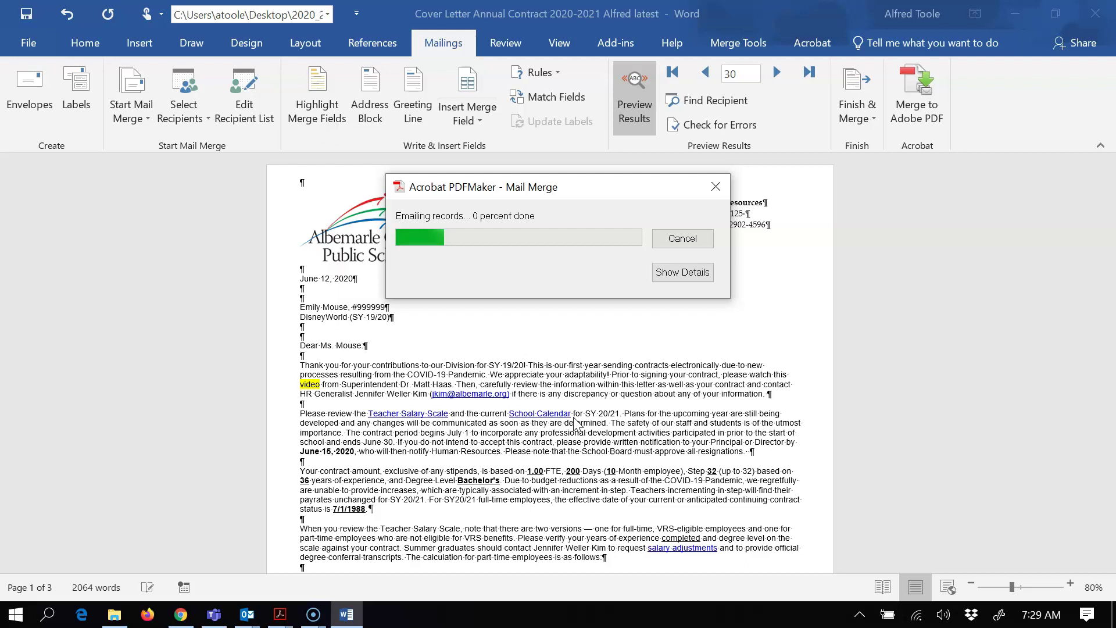
- Let the PDFMaker merge keep emailing records until it reaches 76 percent
{"action": "left_click", "coordinate": [394, 527]}
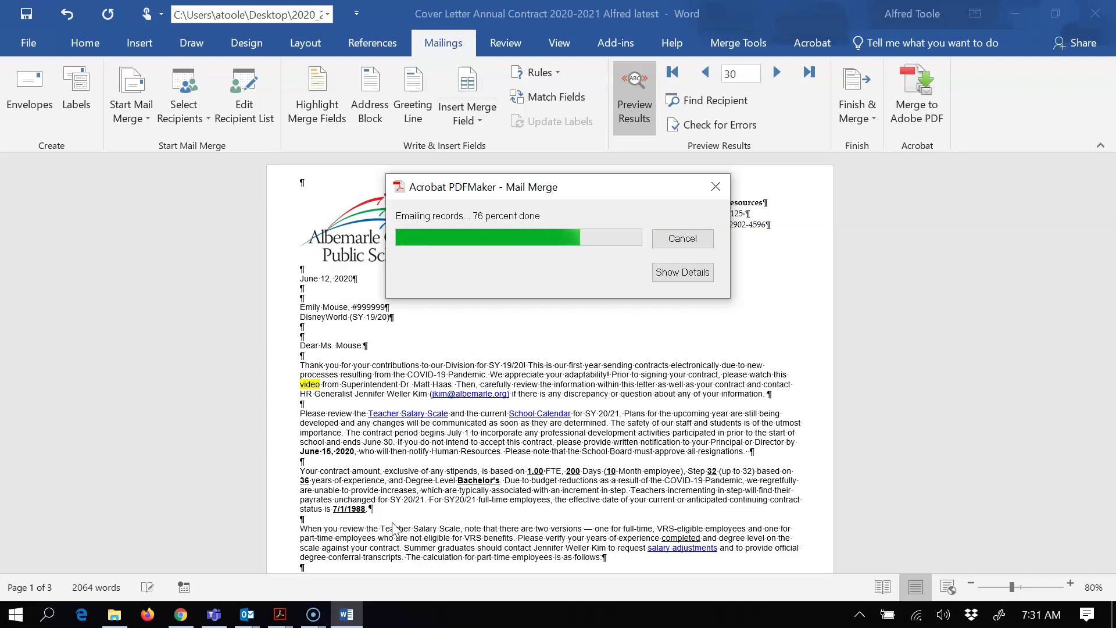
- Show the 2020_2021_Contracts folder in File Explorer and select the PDF test2413026
{"action": "left_click", "coordinate": [114, 616]}
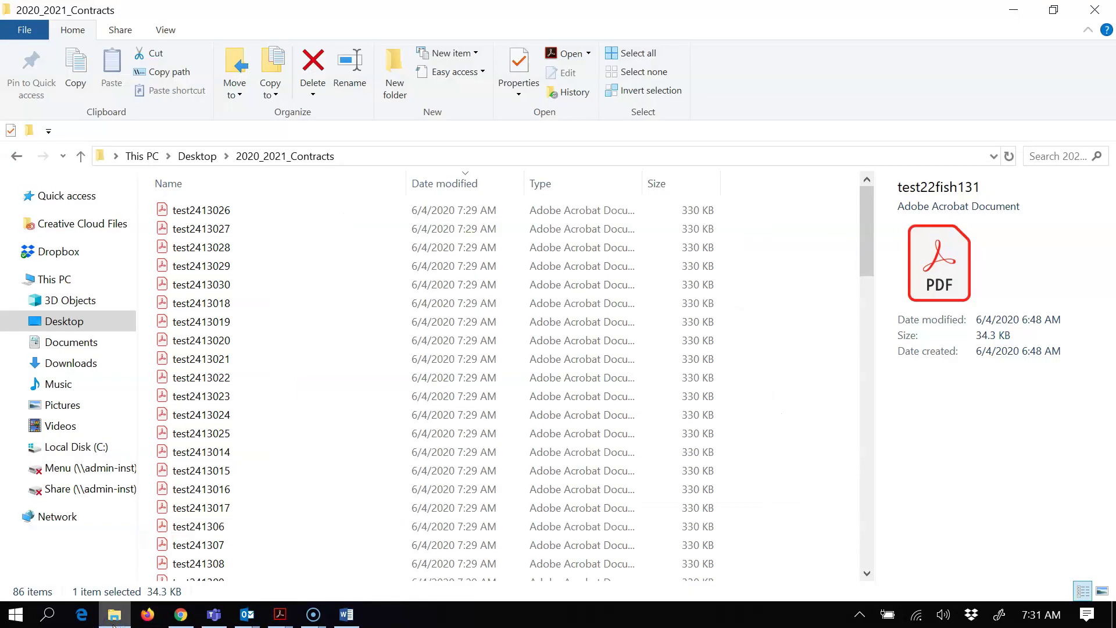
{"action": "left_click", "coordinate": [194, 214]}
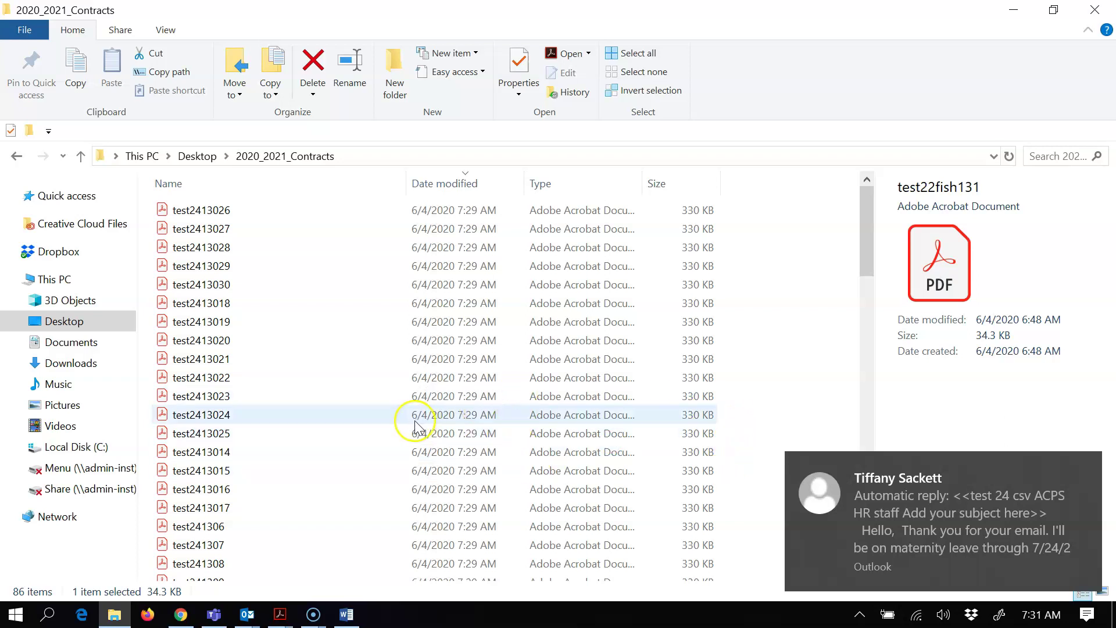
{"action": "double_click", "coordinate": [335, 220]}
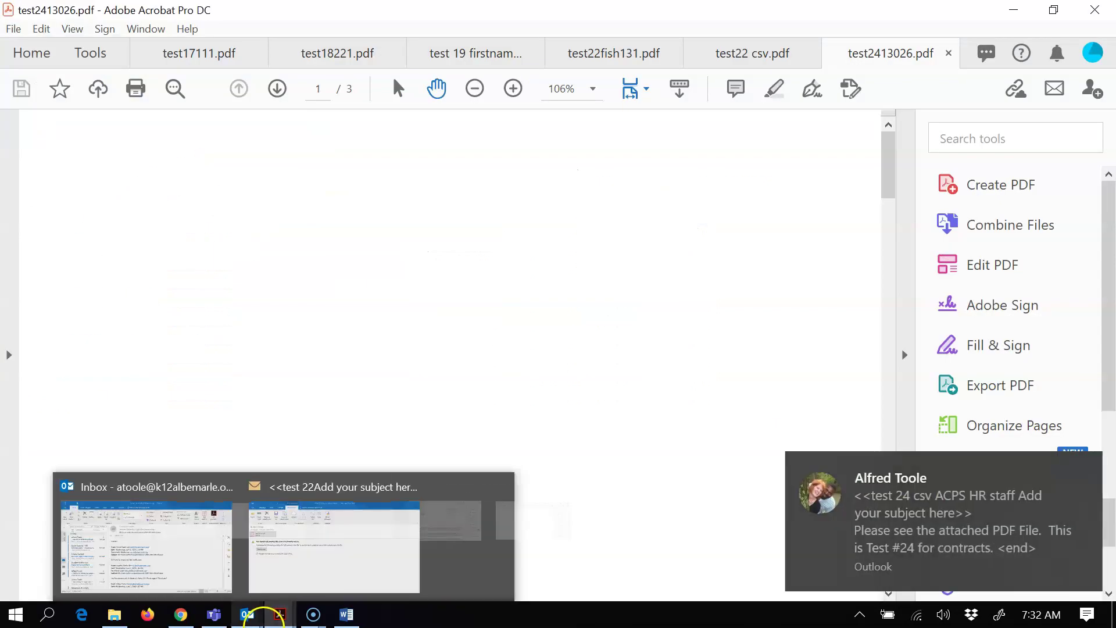
{"action": "mouse_move", "coordinate": [279, 612]}
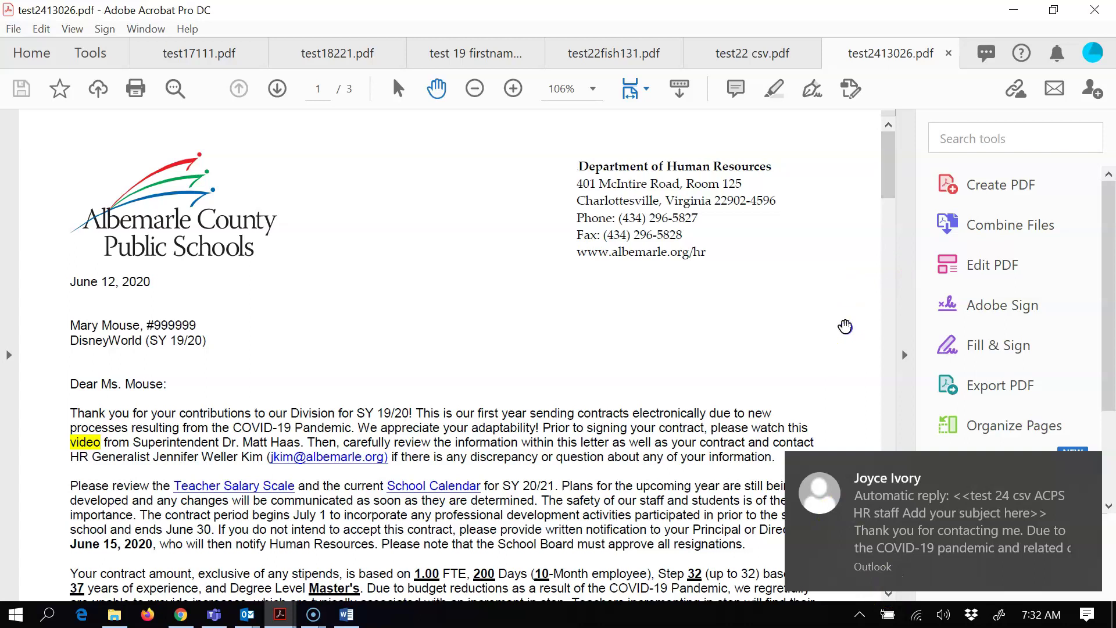
{"action": "left_click", "coordinate": [890, 365]}
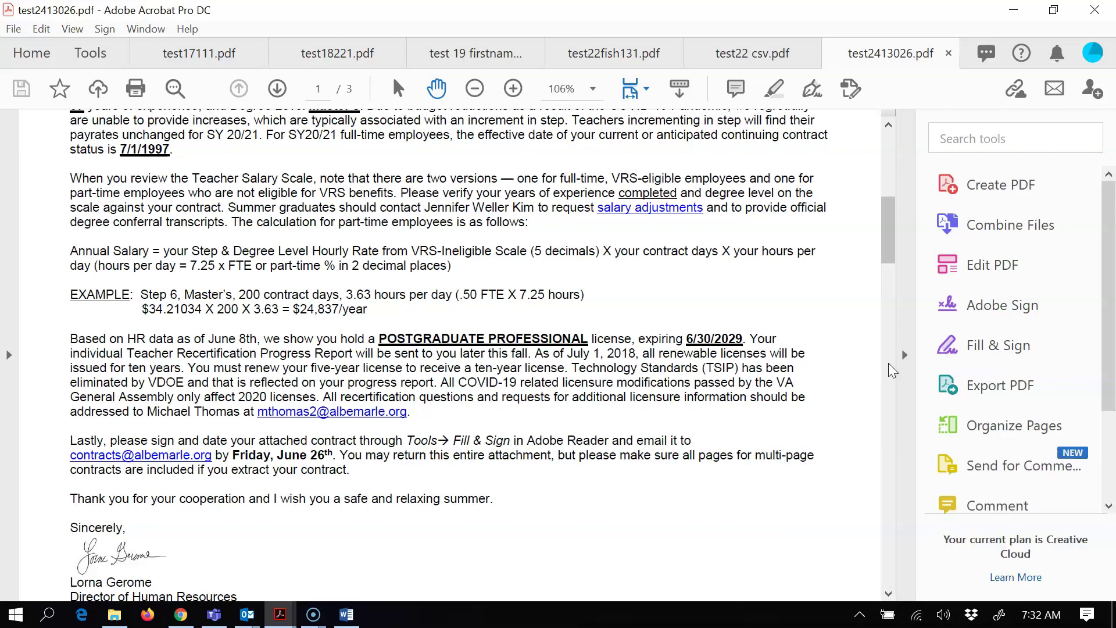
{"action": "left_click", "coordinate": [890, 375]}
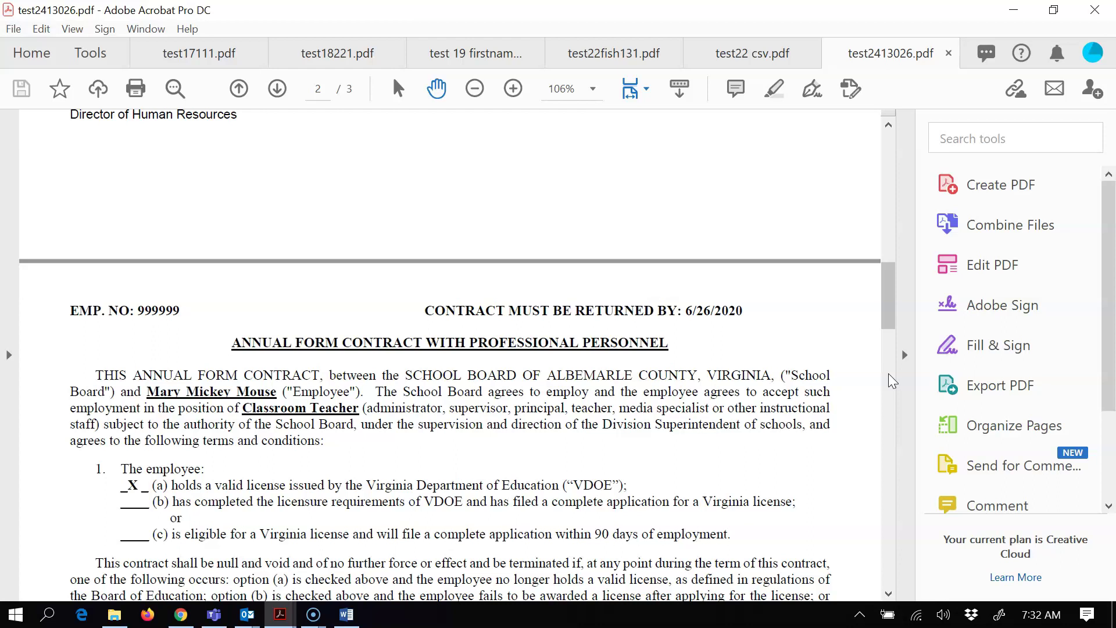
{"action": "left_click", "coordinate": [891, 169]}
{"action": "left_click", "coordinate": [890, 169]}
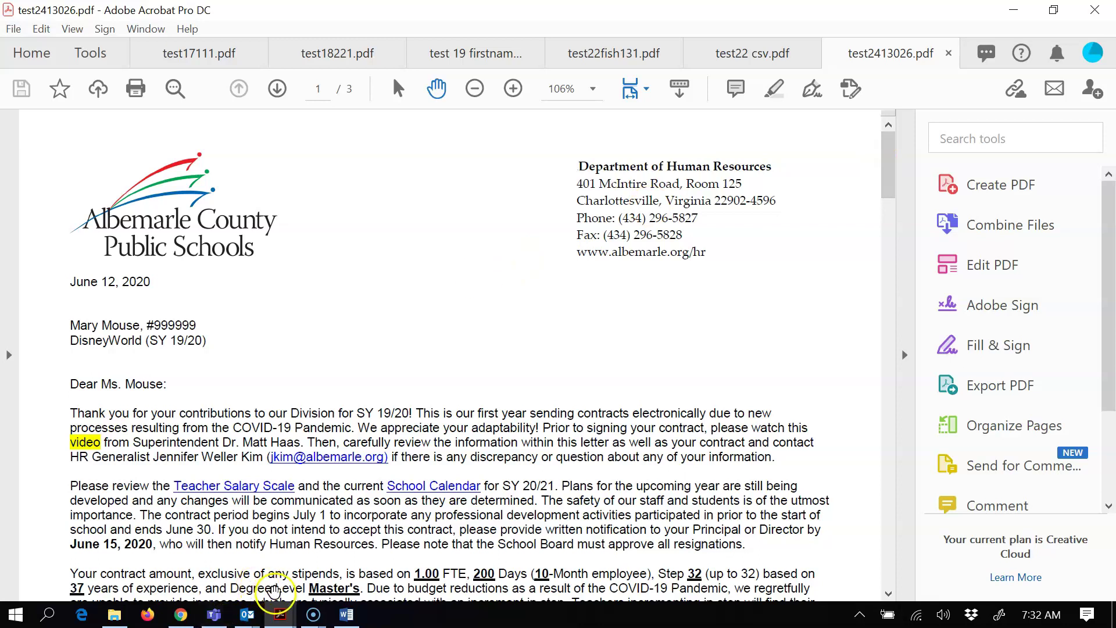
{"action": "mouse_move", "coordinate": [212, 580]}
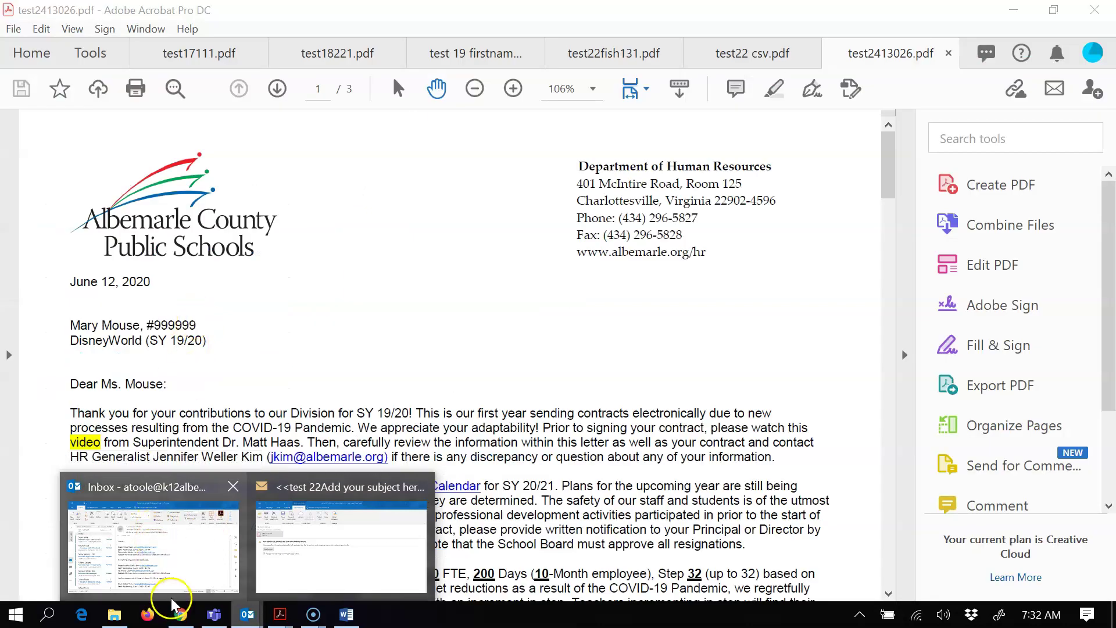
- Open the test24.pdf attachment from the test 24 merge email in Outlook's Inbox
{"action": "left_click", "coordinate": [175, 578]}
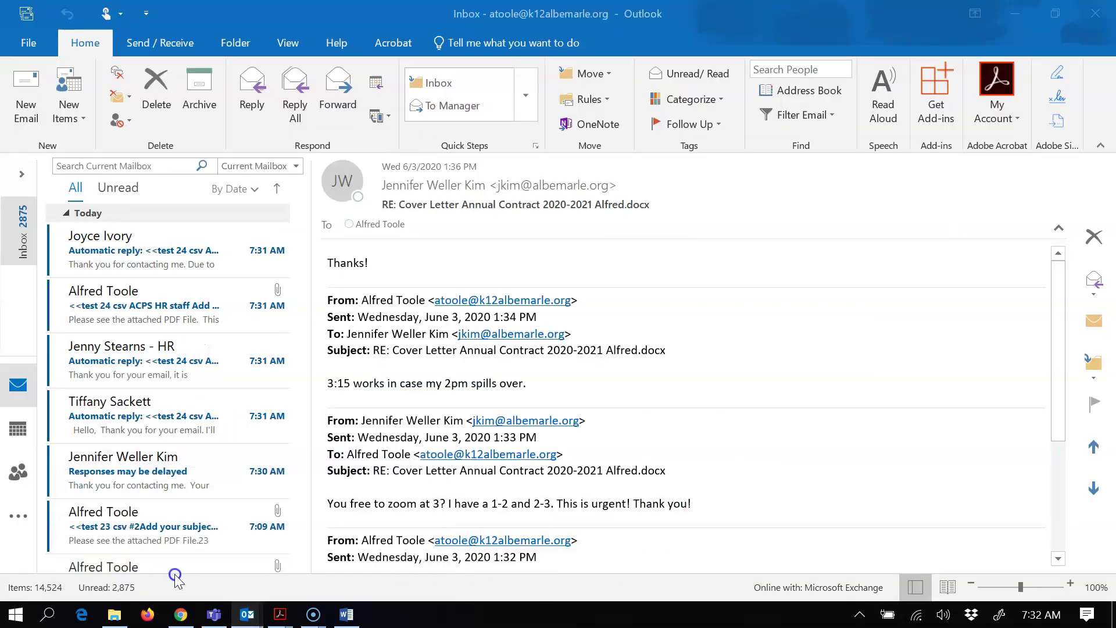
{"action": "left_click", "coordinate": [164, 314]}
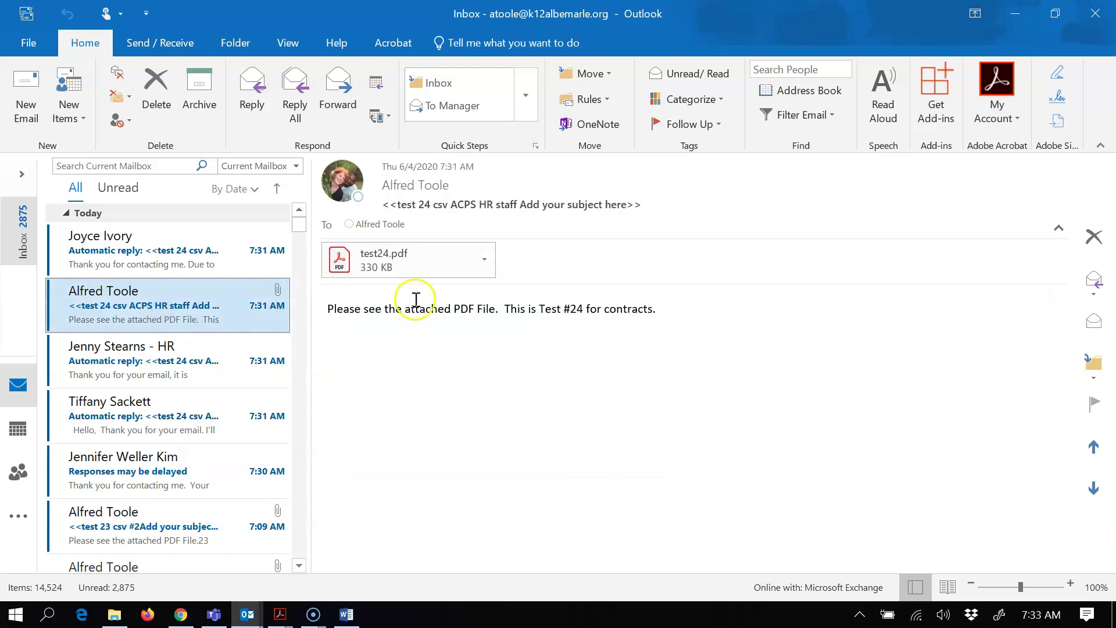
{"action": "double_click", "coordinate": [421, 262]}
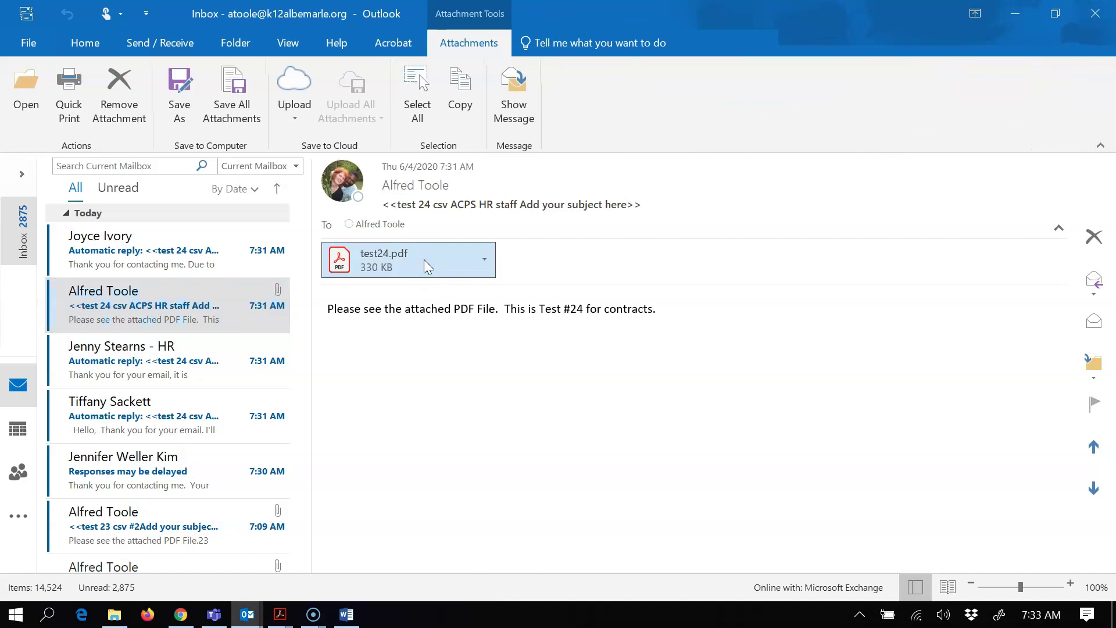
{"action": "double_click", "coordinate": [425, 261]}
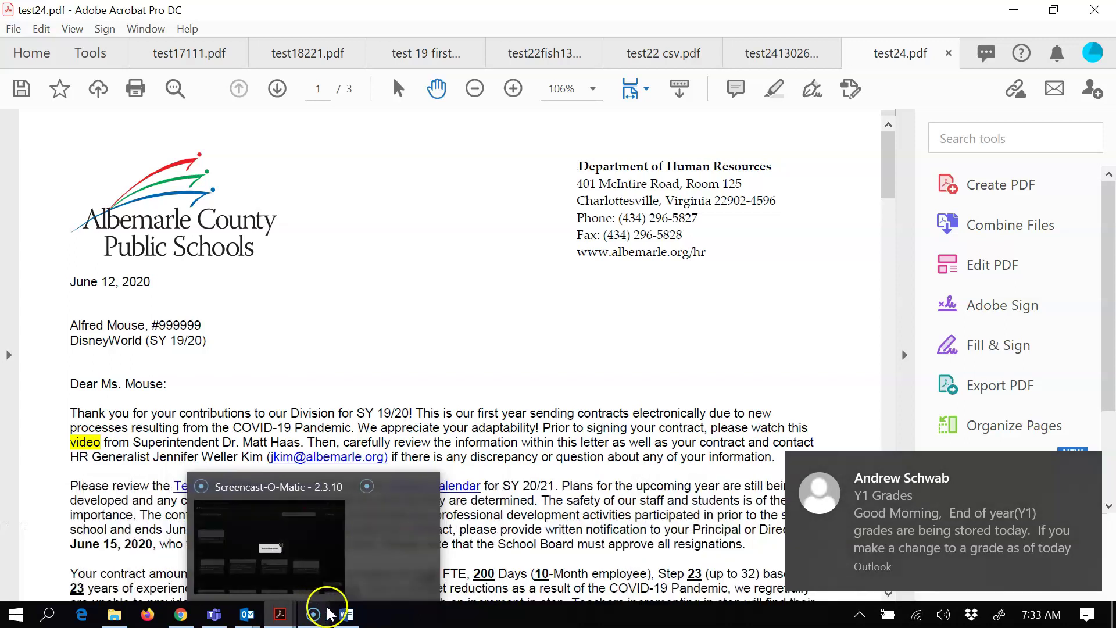
- Dismiss Word's 'Emails sent successfully' message and switch to the Junk Email folder in web Outlook
{"action": "left_click", "coordinate": [346, 615]}
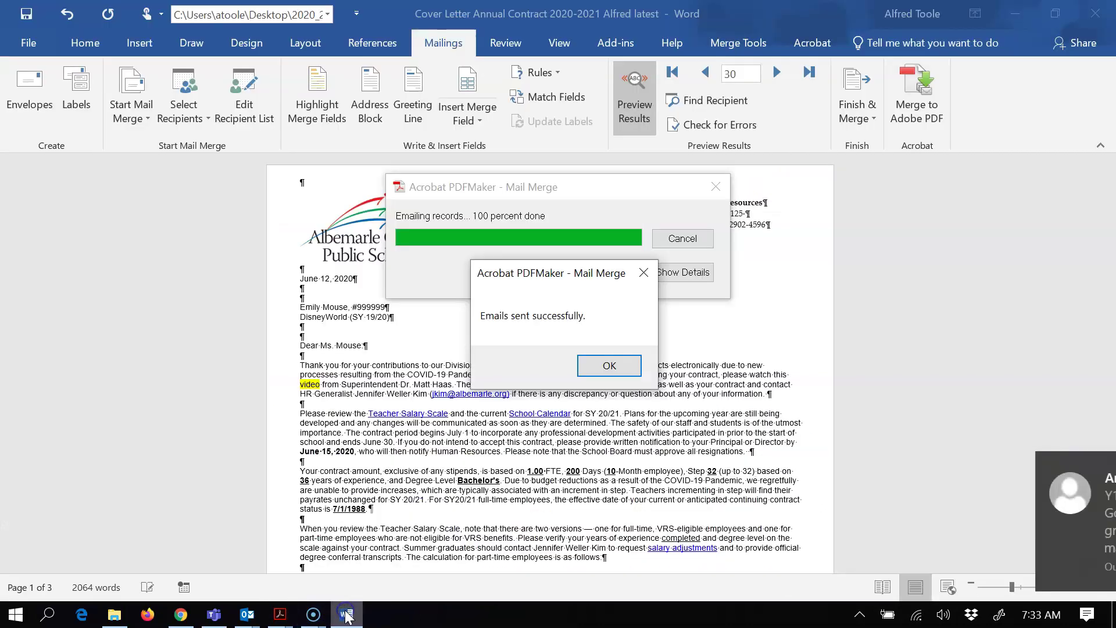
{"action": "left_click", "coordinate": [610, 366]}
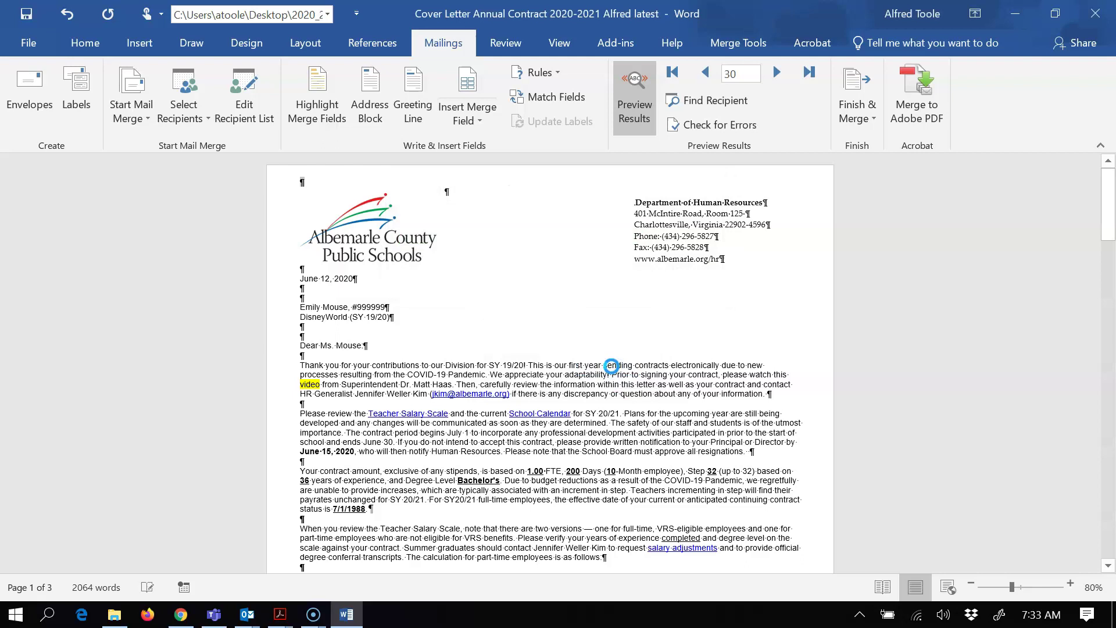
{"action": "left_click", "coordinate": [181, 615]}
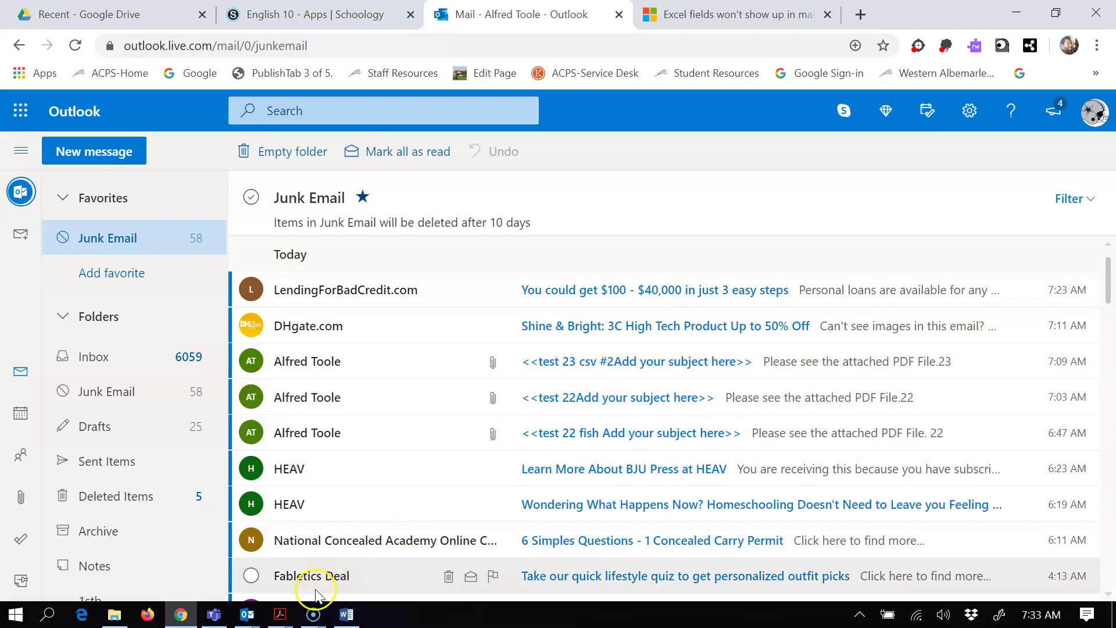
{"action": "mouse_move", "coordinate": [249, 618]}
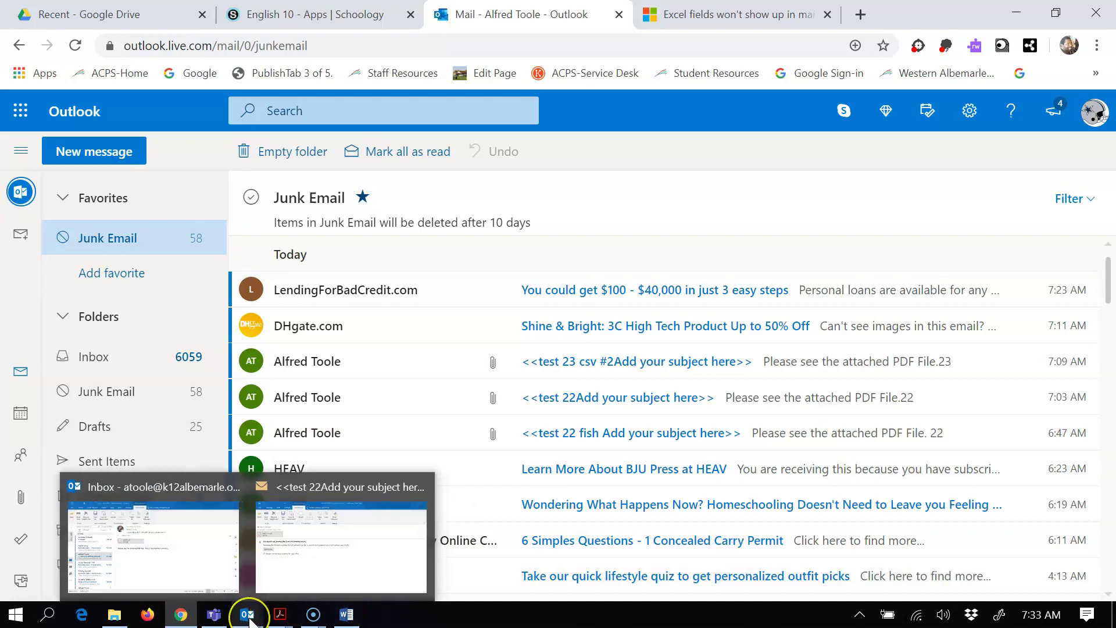
- In desktop Outlook's Inbox, open the earlier test 23 email carrying test23 csv.pdf
{"action": "left_click", "coordinate": [182, 570]}
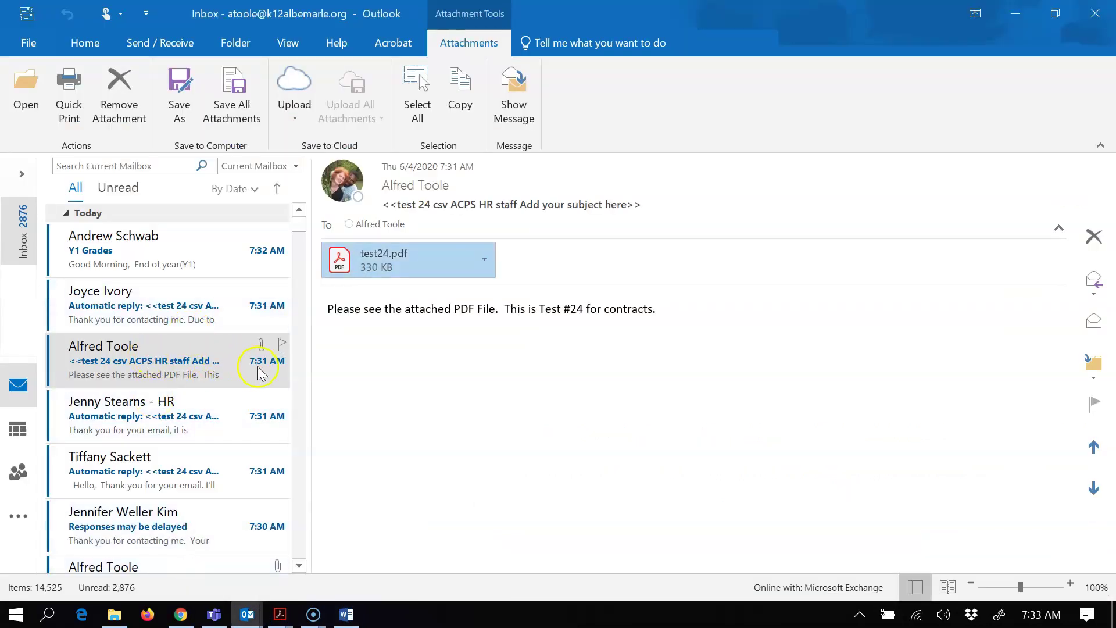
{"action": "left_click", "coordinate": [299, 224]}
{"action": "left_click", "coordinate": [299, 566]}
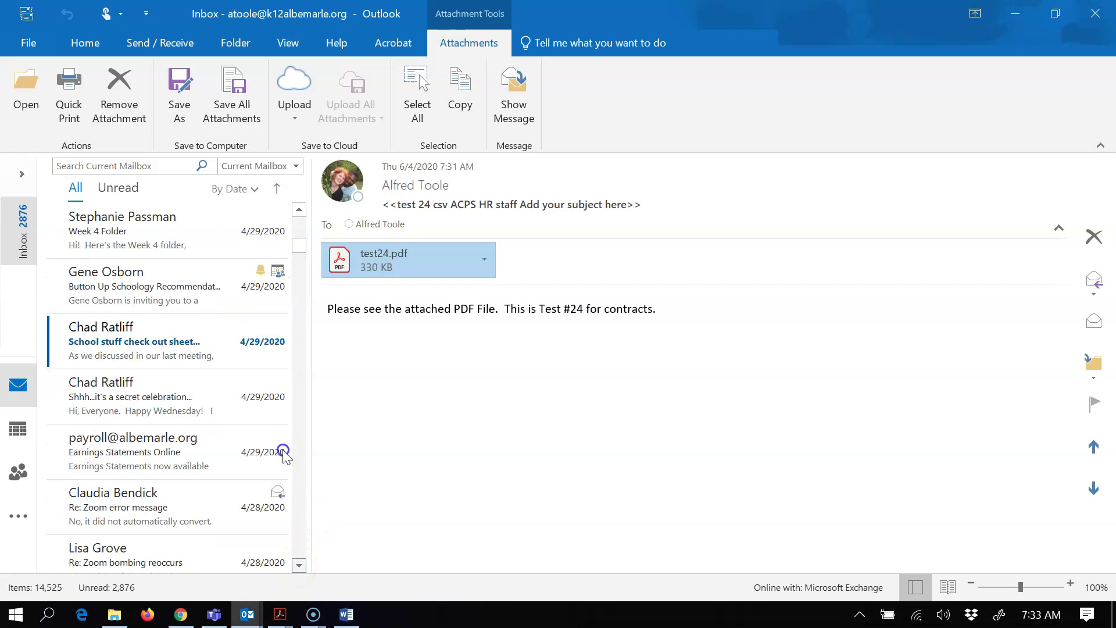
{"action": "scroll", "coordinate": [285, 415], "scroll_direction": "down", "scroll_amount": 1}
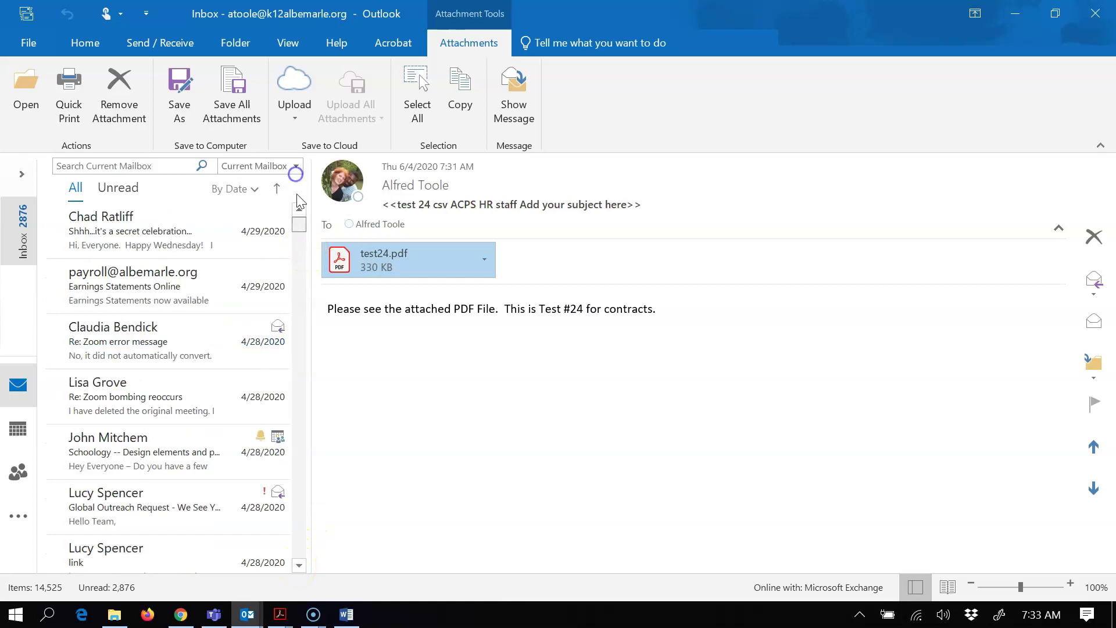
{"action": "scroll", "coordinate": [285, 221], "scroll_direction": "up", "scroll_amount": 5}
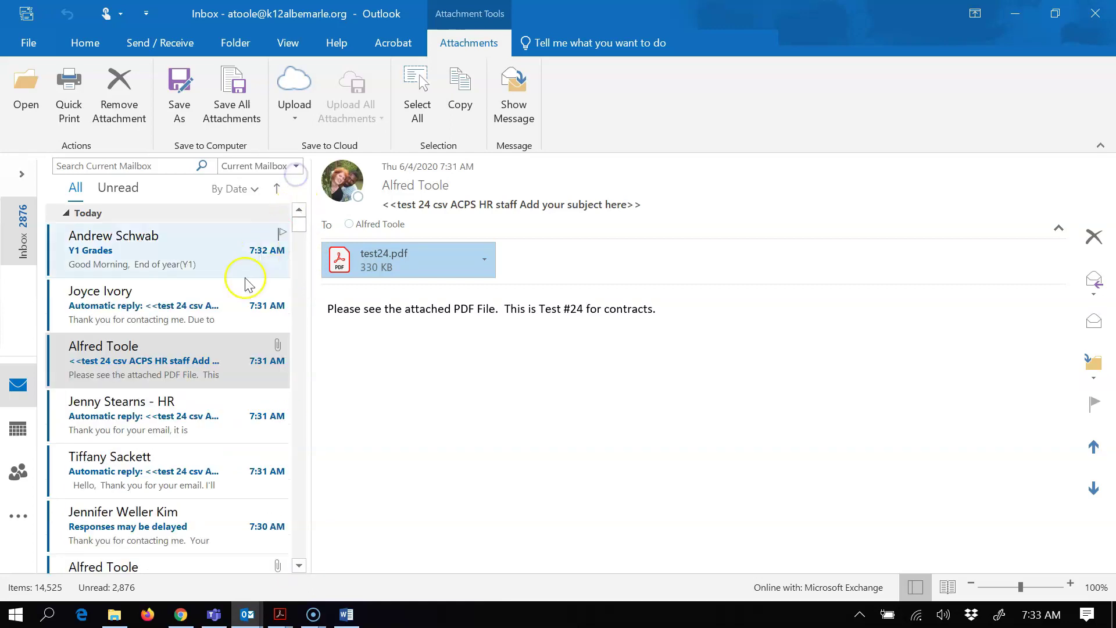
{"action": "left_click", "coordinate": [143, 573]}
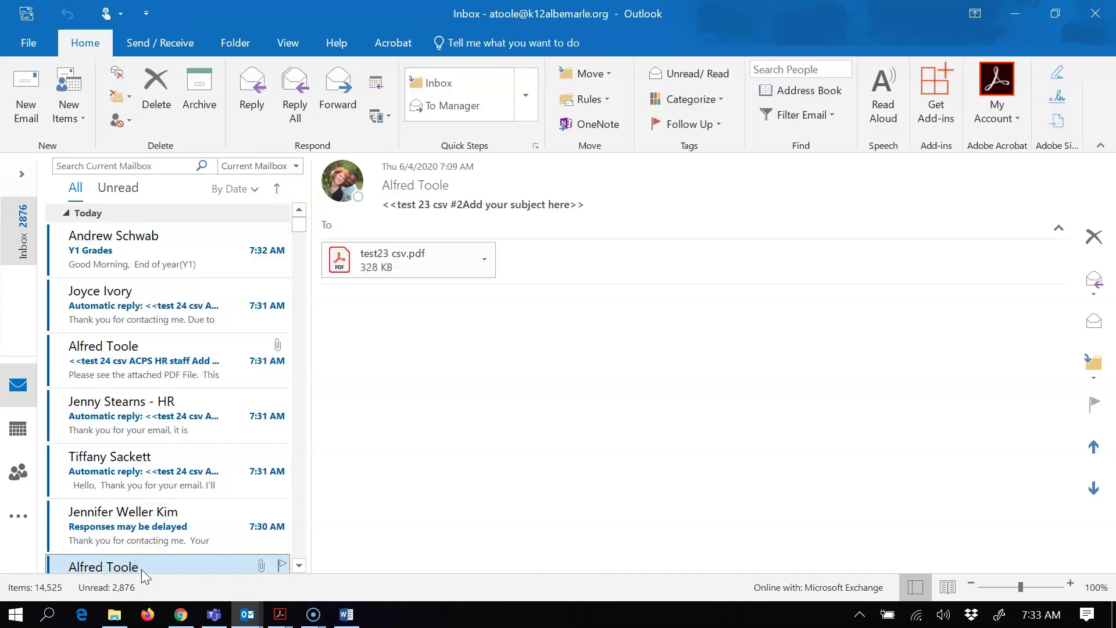